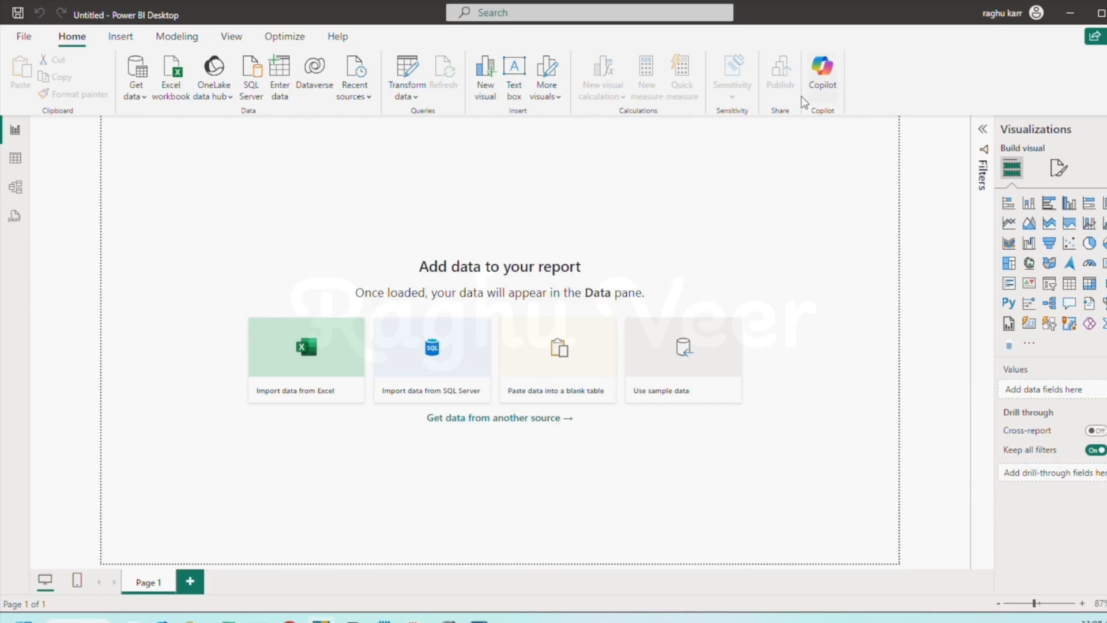
Import the Inventory Data Excel workbook from the raw data folder as the report's data source
{"action": "left_click", "coordinate": [318, 325]}
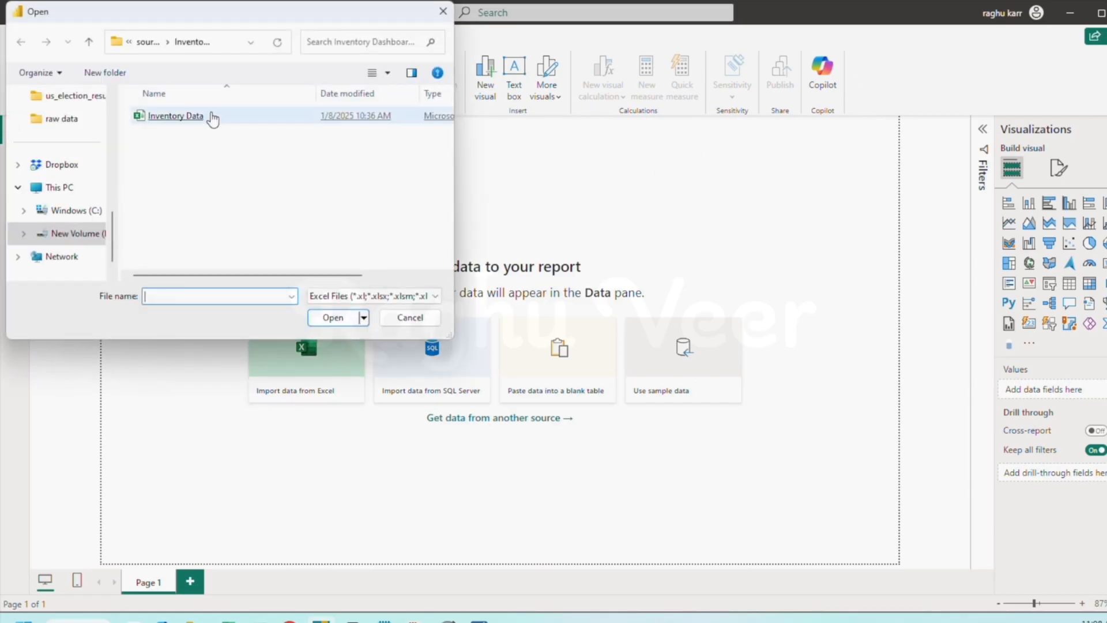
{"action": "left_click", "coordinate": [151, 42]}
{"action": "double_click", "coordinate": [196, 135]}
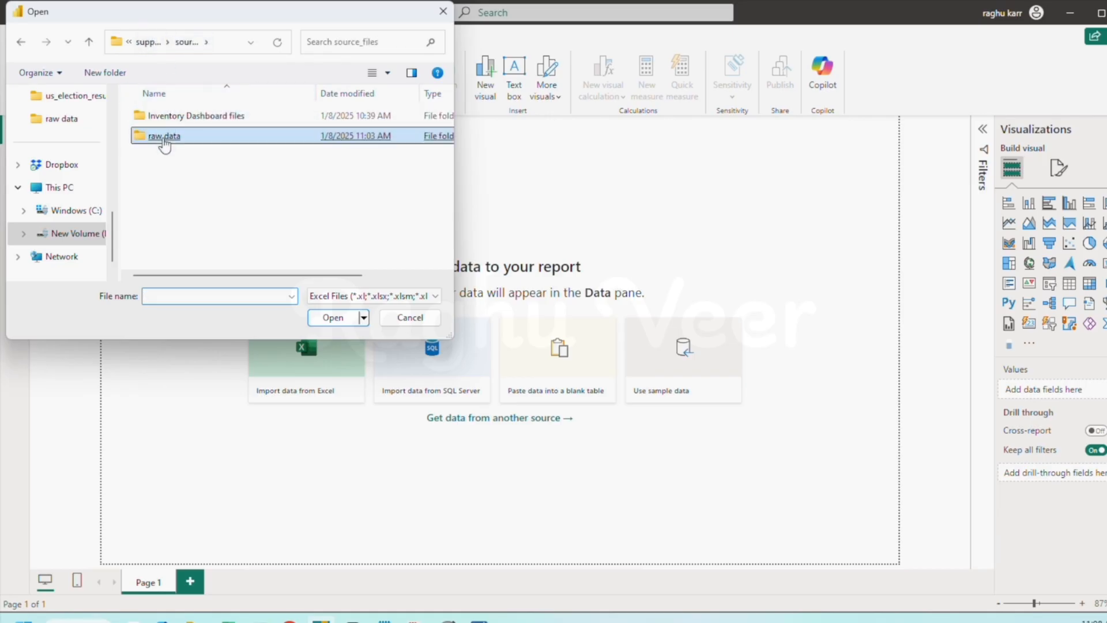
{"action": "double_click", "coordinate": [203, 116]}
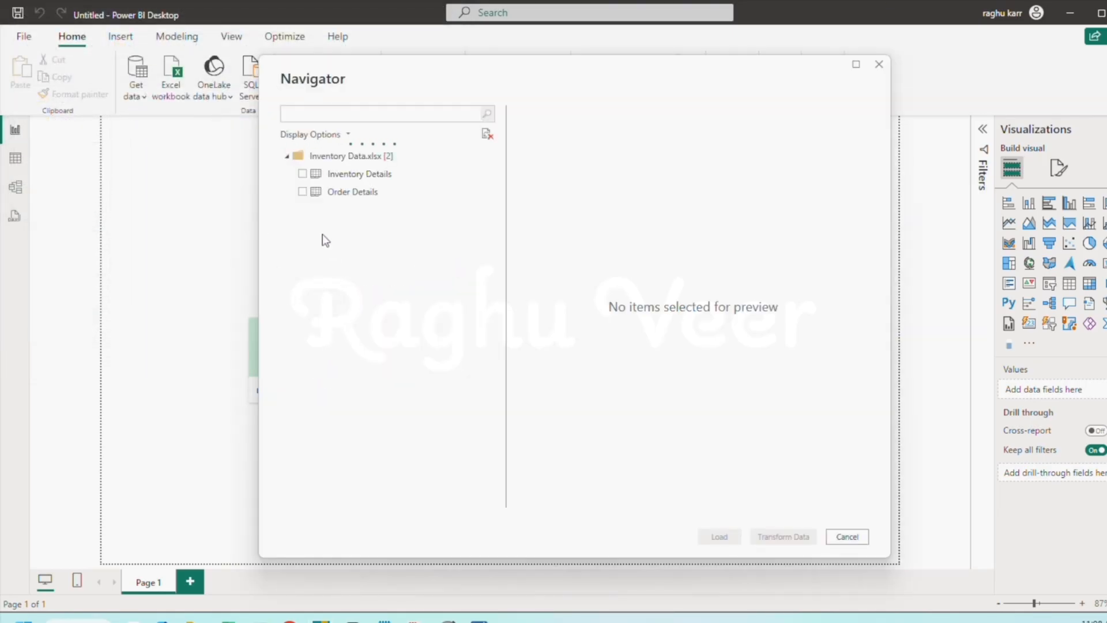
Select the Inventory Details and Order Details sheets and open them for transformation in Power Query Editor
{"action": "left_click", "coordinate": [302, 175]}
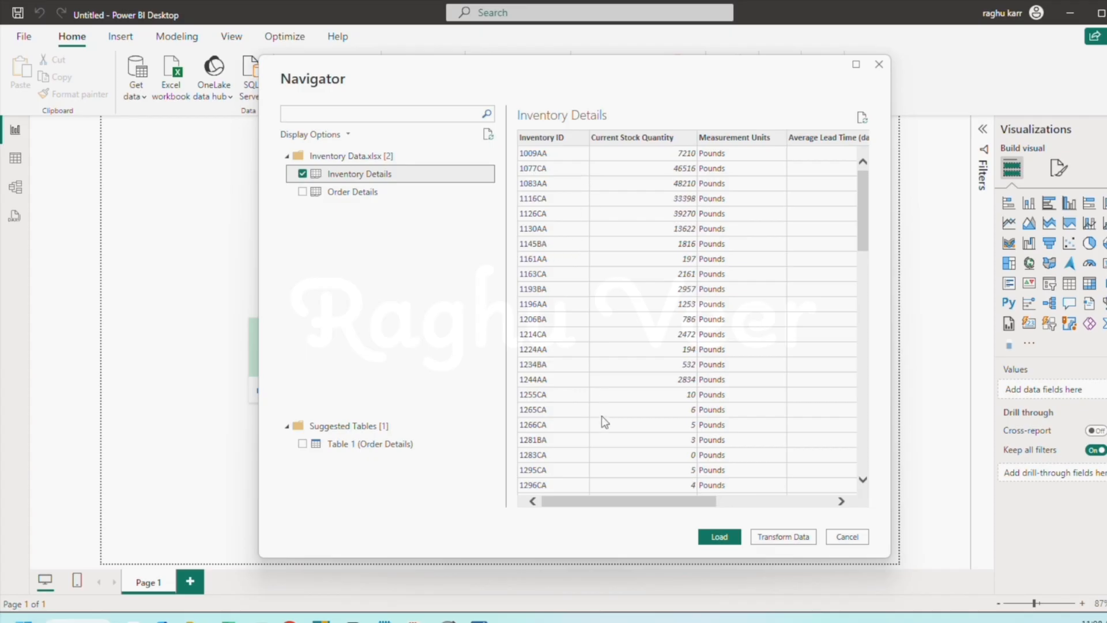
{"action": "left_click_drag", "start_coordinate": [588, 502], "coordinate": [435, 390]}
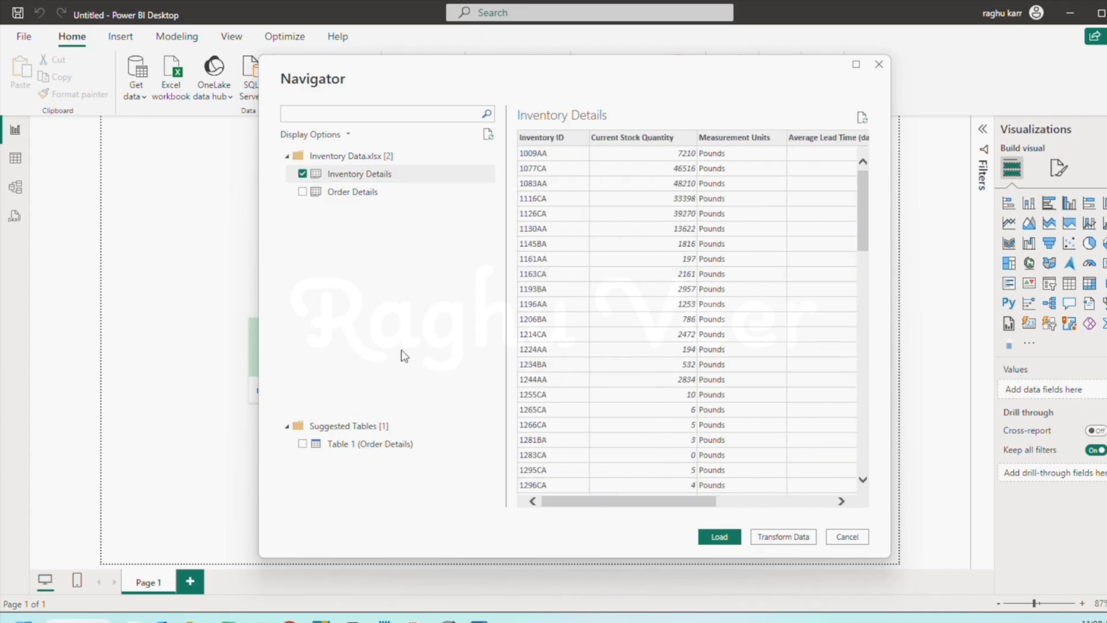
{"action": "left_click", "coordinate": [302, 191]}
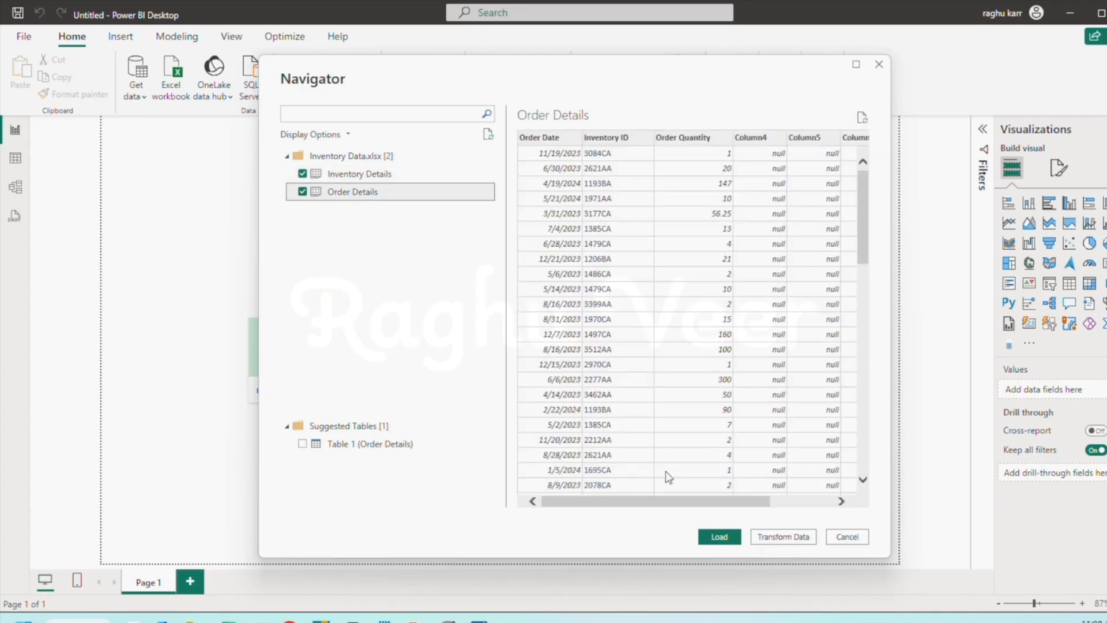
{"action": "mouse_move", "coordinate": [647, 502]}
{"action": "left_mouse_down"}
{"action": "mouse_move", "coordinate": [734, 501]}
{"action": "mouse_move", "coordinate": [644, 486]}
{"action": "left_mouse_up"}
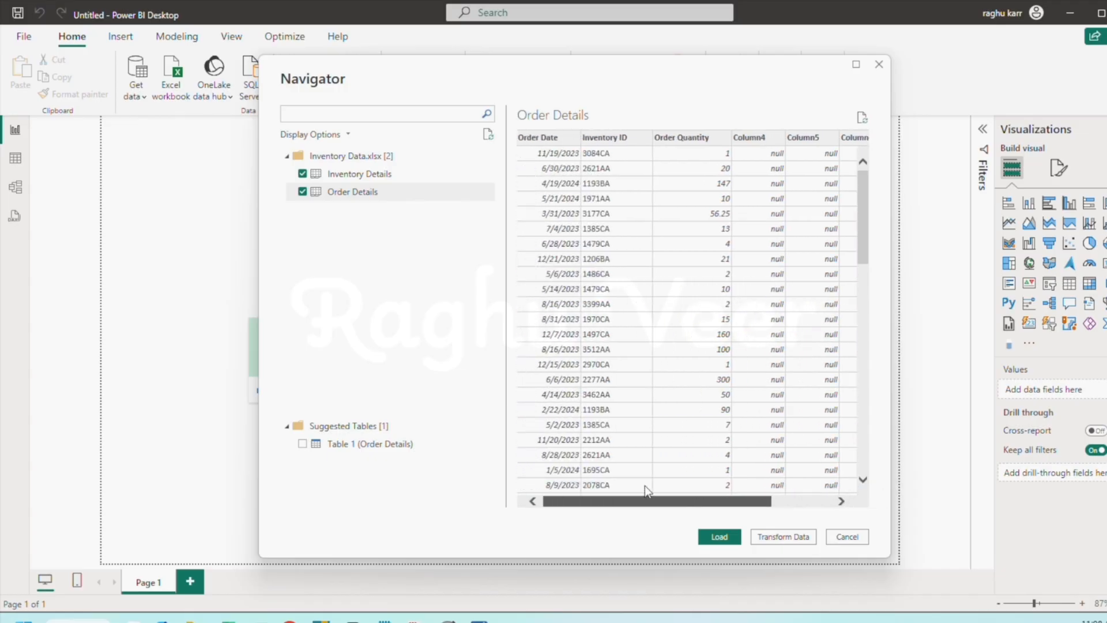
{"action": "left_click", "coordinate": [787, 535]}
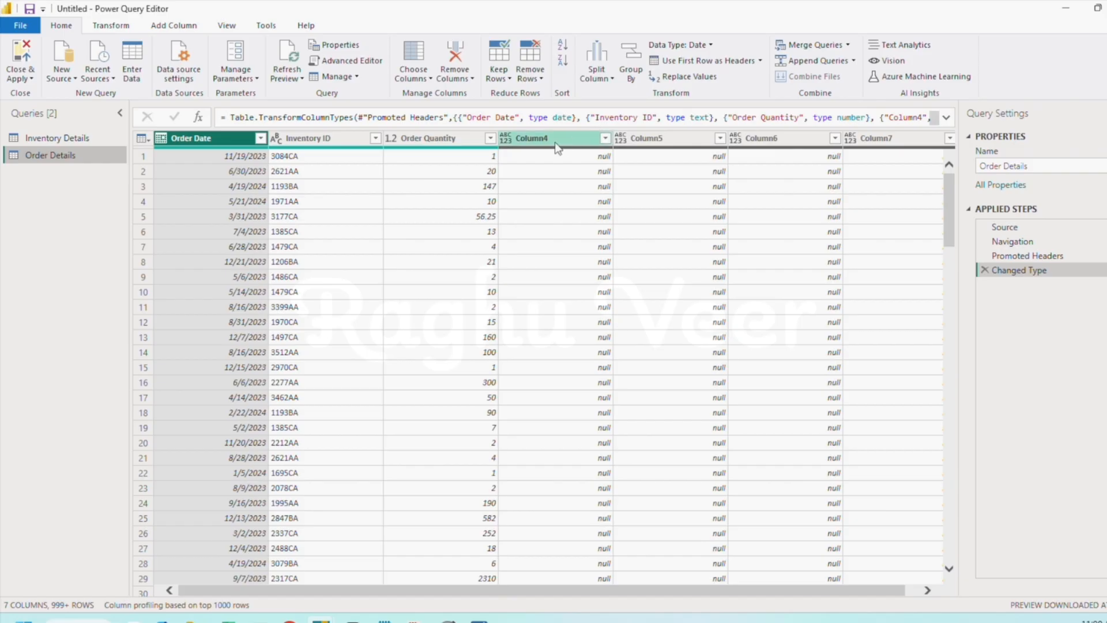
Remove the empty columns Column4, Column5, Column6 and Column7 from the Order Details query
{"action": "left_click", "coordinate": [554, 138]}
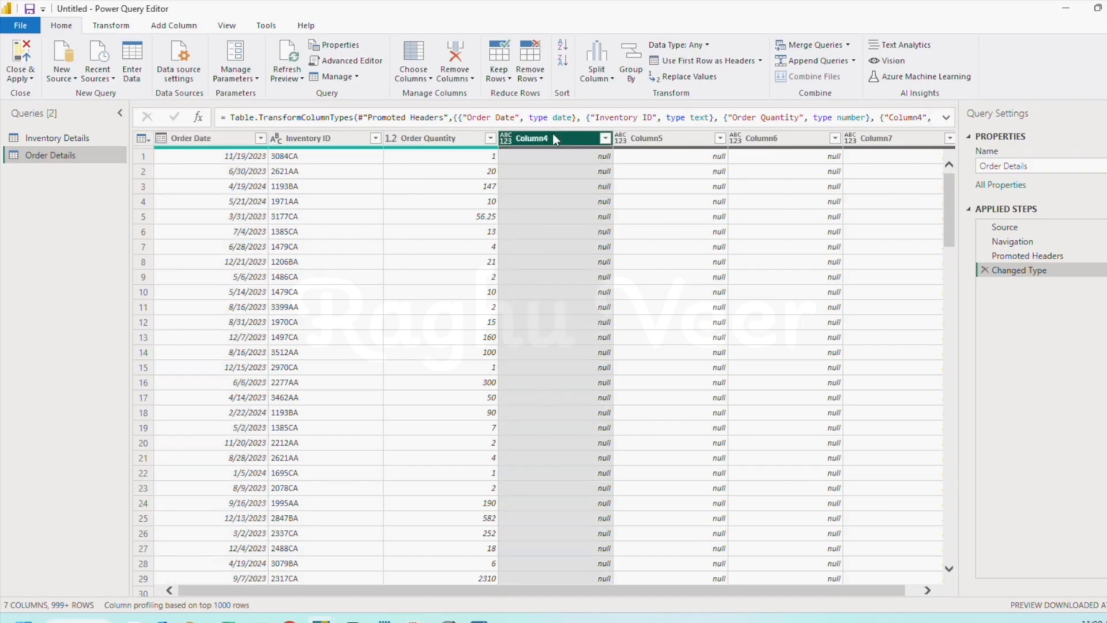
{"action": "right_click", "coordinate": [552, 139]}
{"action": "left_click", "coordinate": [585, 166]}
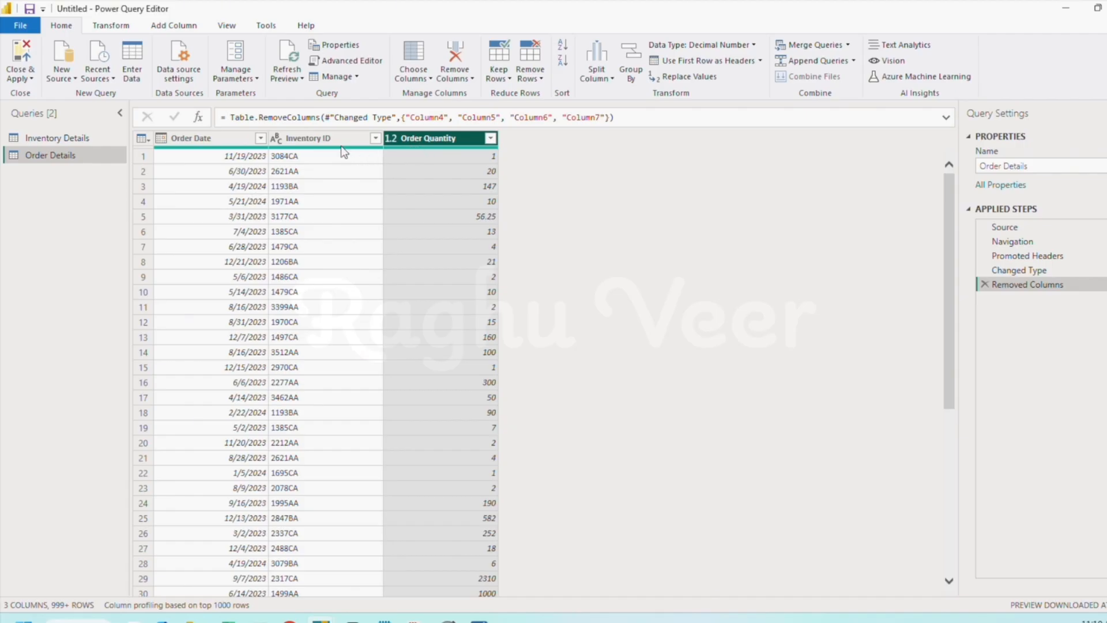
Review the columns and rows of the Order Details and Inventory Details queries
{"action": "left_click", "coordinate": [305, 140]}
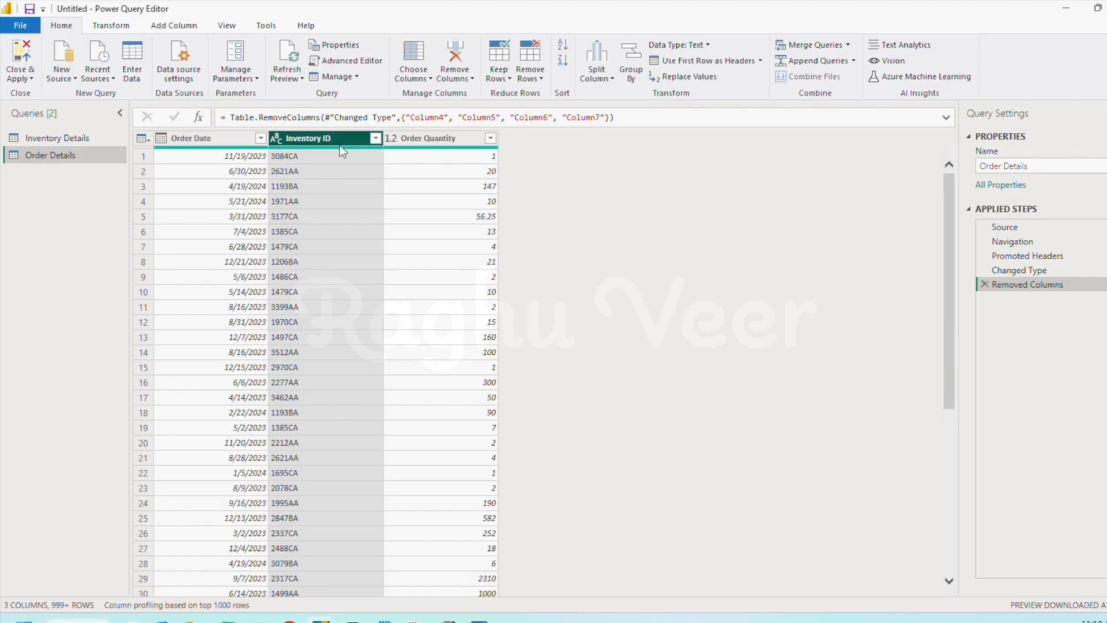
{"action": "key", "text": "Left"}
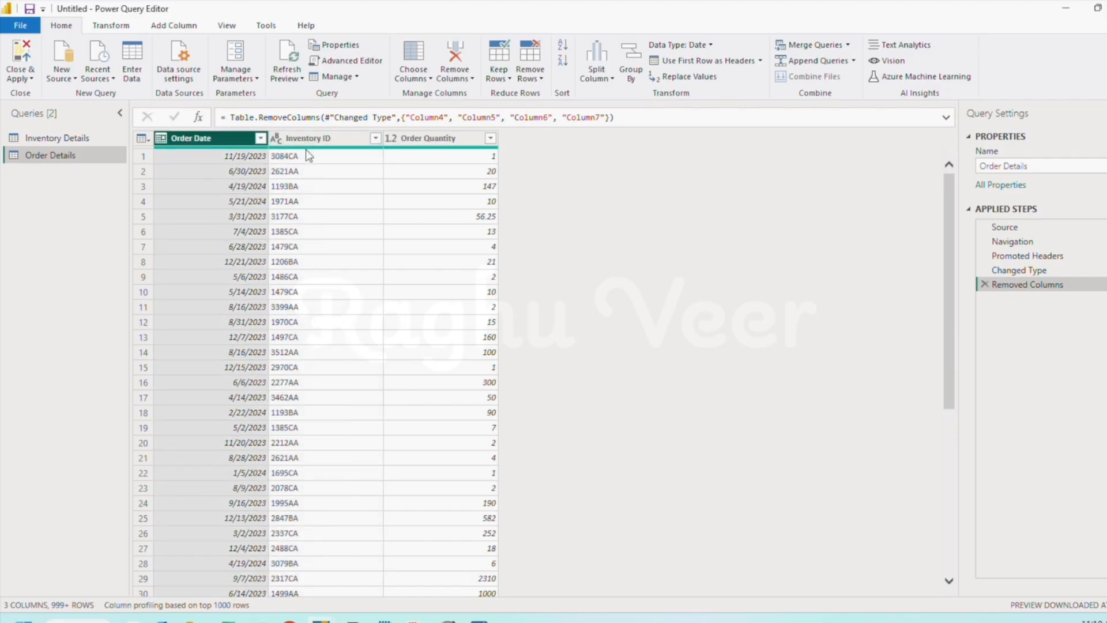
{"action": "mouse_move", "coordinate": [312, 149]}
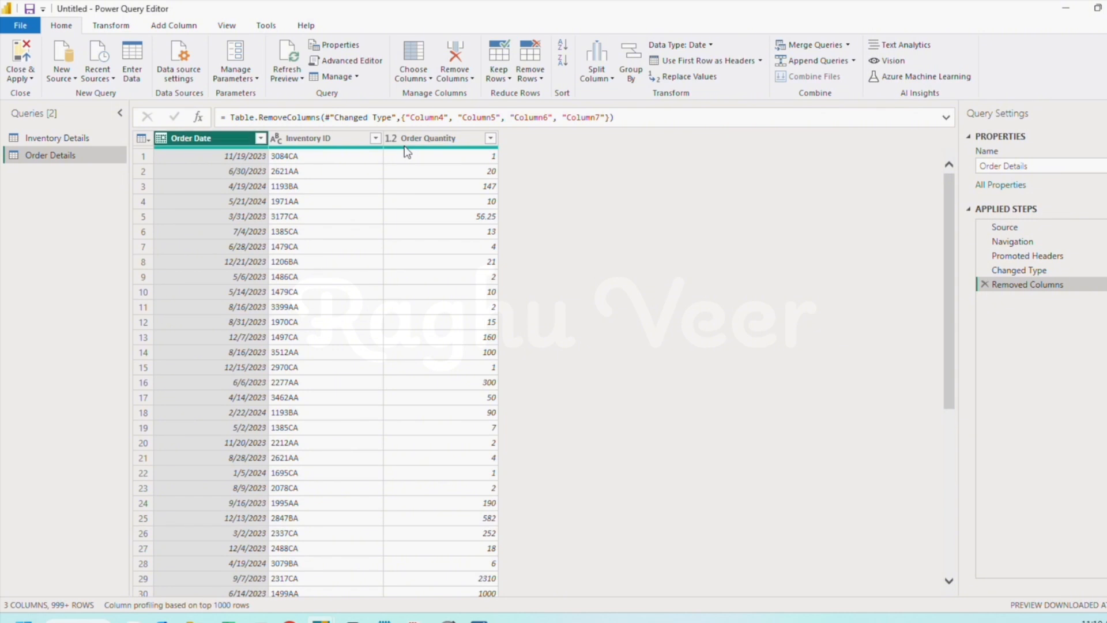
{"action": "left_click", "coordinate": [437, 138]}
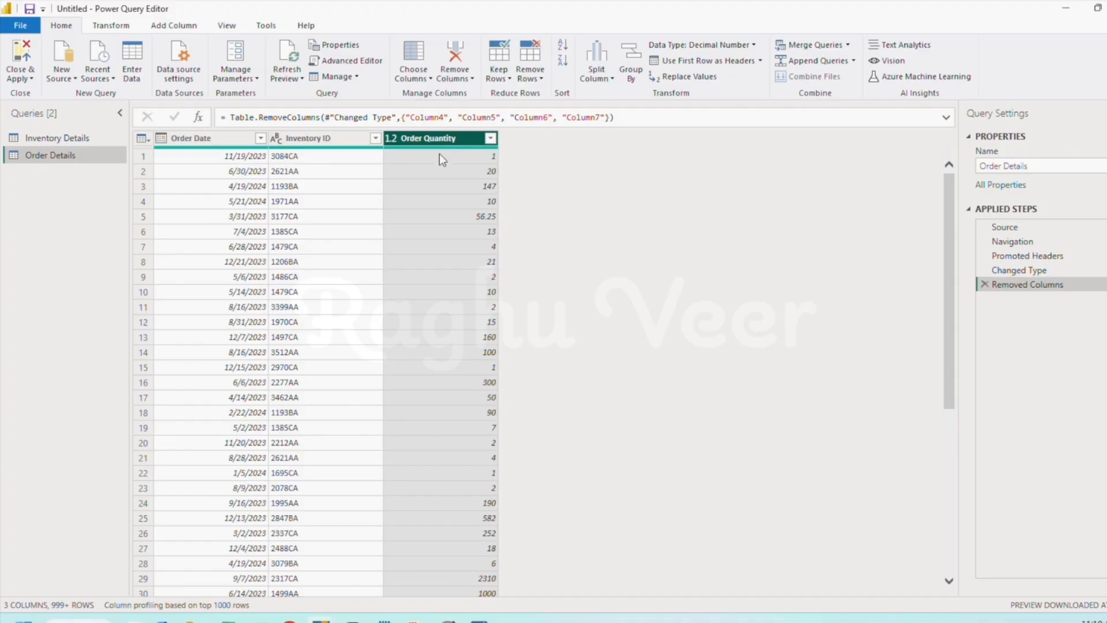
{"action": "left_click", "coordinate": [81, 138]}
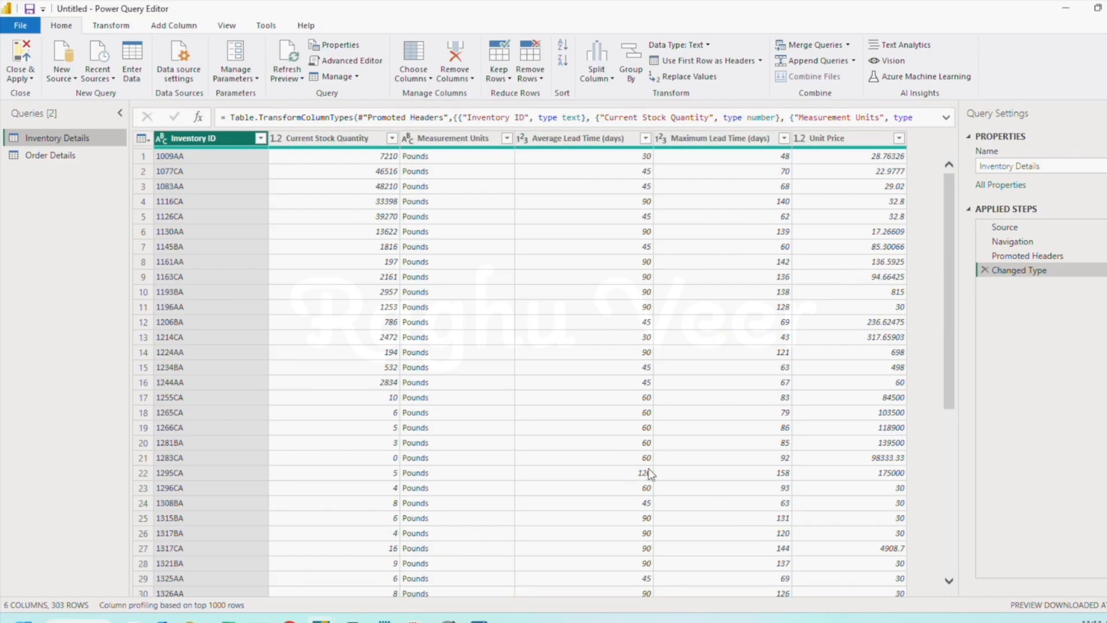
{"action": "scroll", "coordinate": [646, 476], "scroll_direction": "down", "scroll_amount": 5}
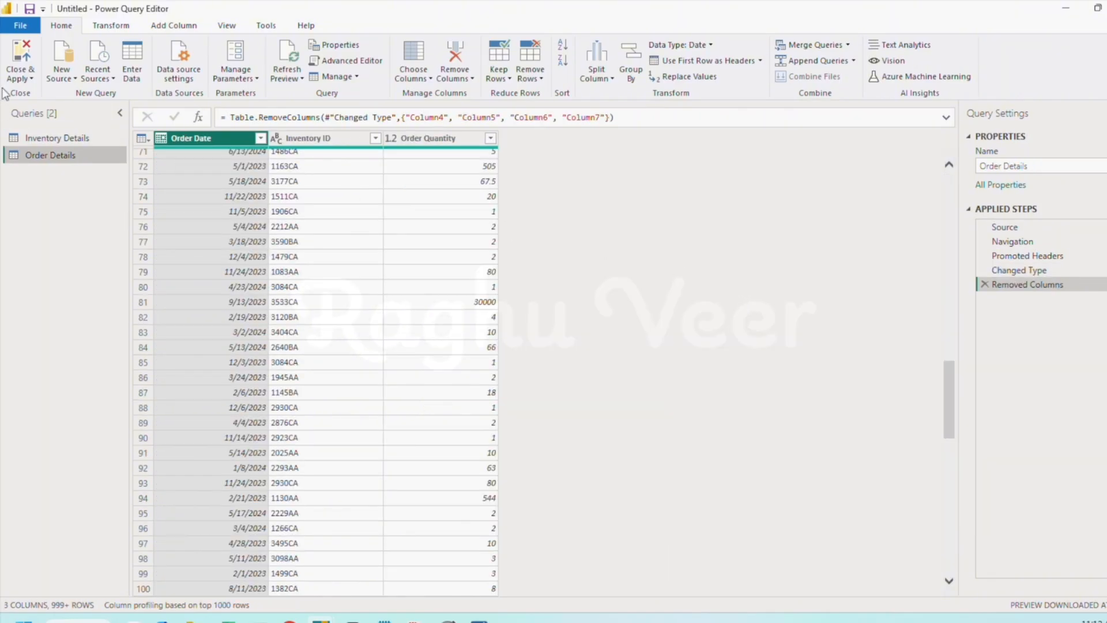
Apply the query changes to load both tables into the report, and inspect them in the table and model views
{"action": "left_click", "coordinate": [26, 60]}
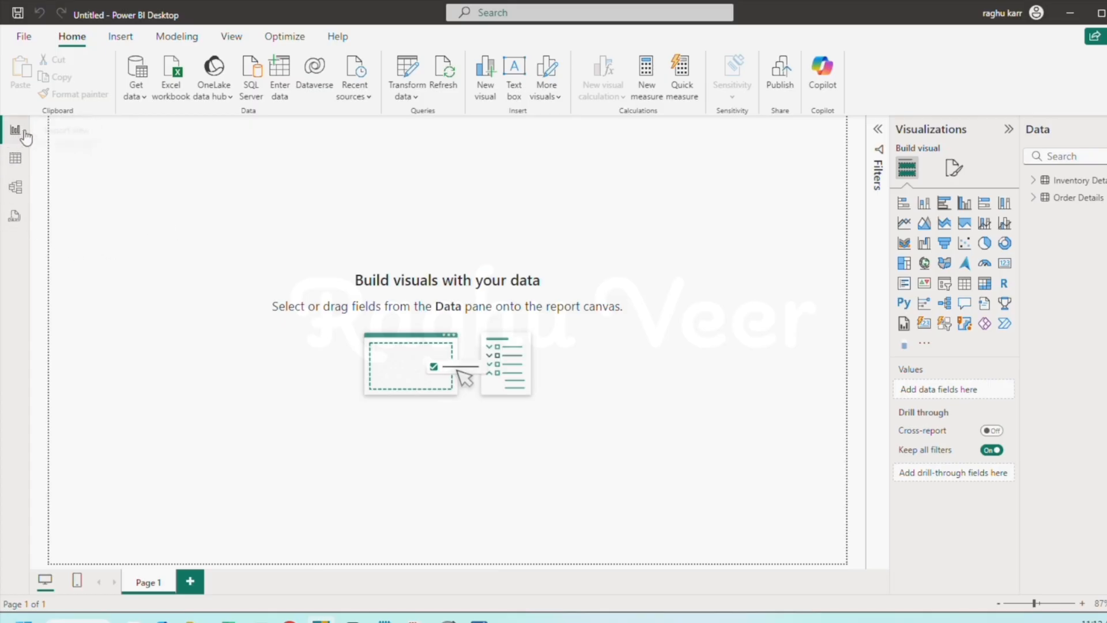
{"action": "left_click", "coordinate": [15, 159]}
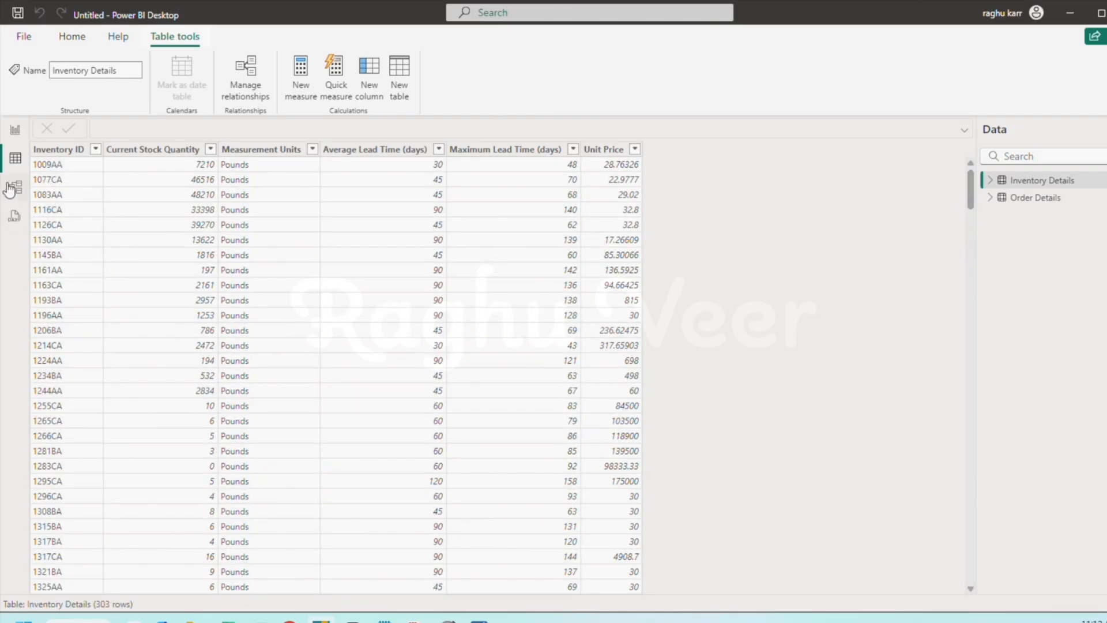
{"action": "left_click", "coordinate": [9, 185]}
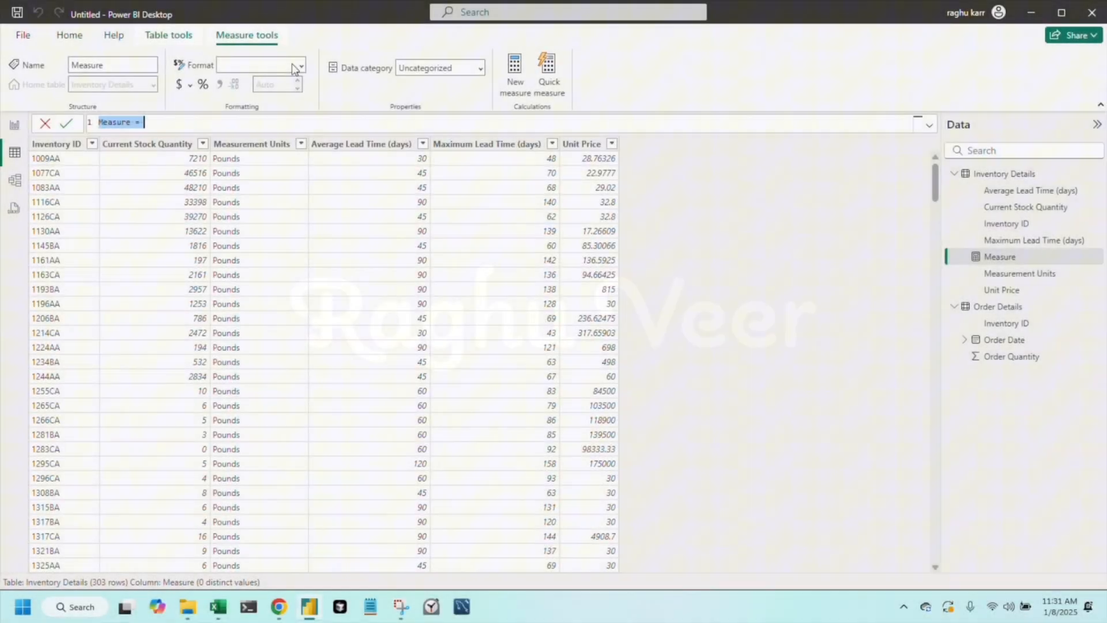
Define a measure in Inventory Details as Max Order Date = MAX('Order Details'[Order Date])
{"action": "type", "text": "Max"}
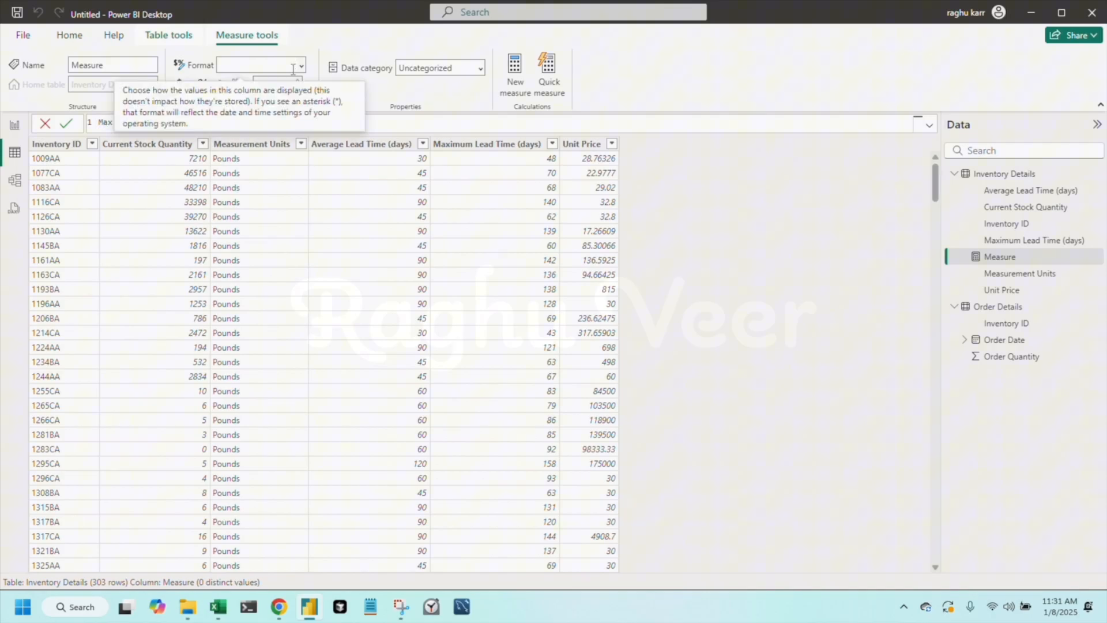
{"action": "type", "text": " Order Date = MAX('Order Details'[Order Date"}
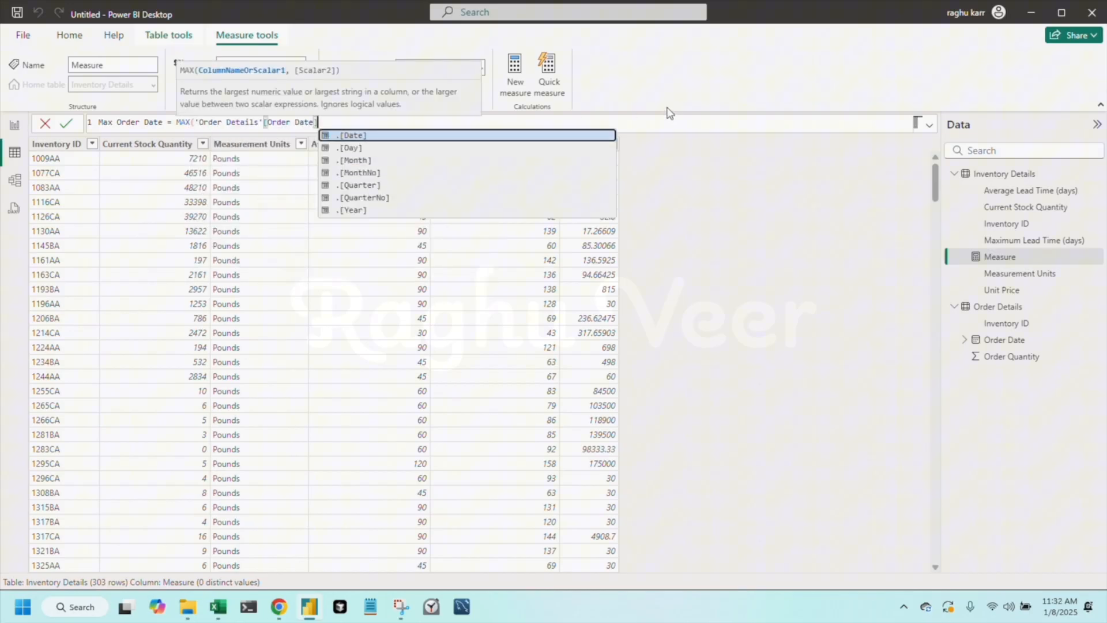
{"action": "type", "text": ")"}
{"action": "key", "text": "Return"}
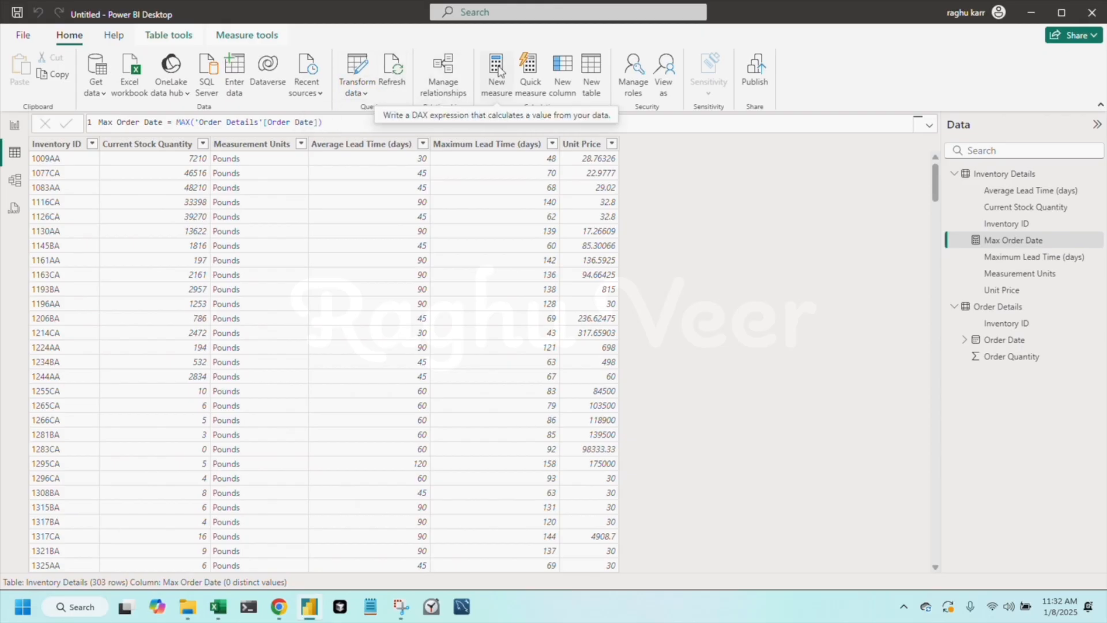
Create a measure in Inventory Details defined as Start Date = [Max Order Date]-365
{"action": "left_click", "coordinate": [500, 70]}
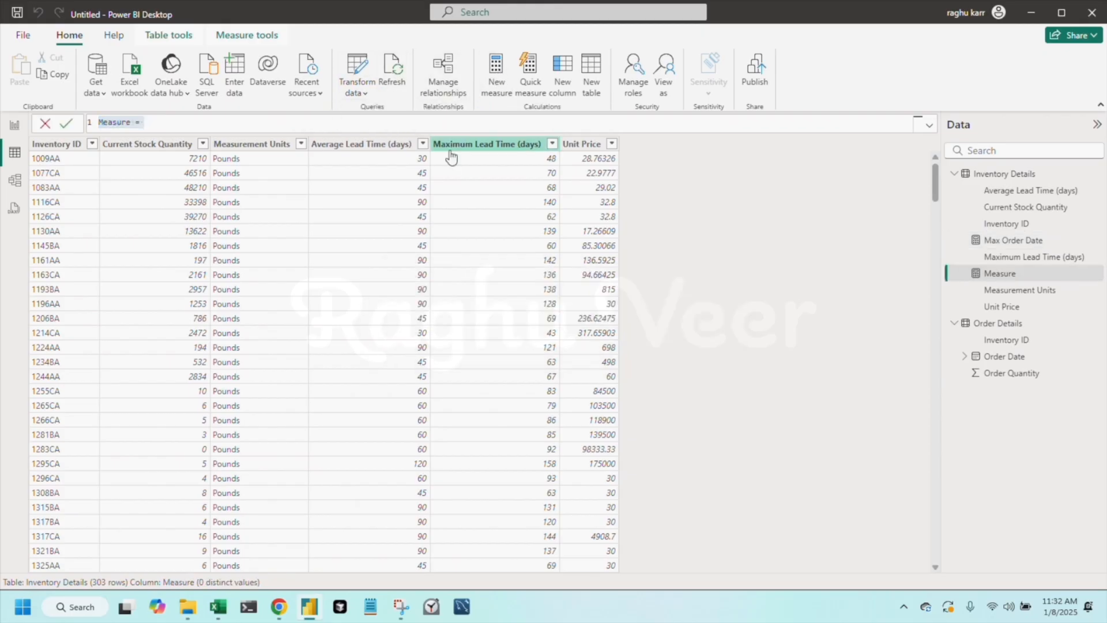
{"action": "key", "text": "BackSpace"}
{"action": "type", "text": "Start Date = [Max Order Date]"}
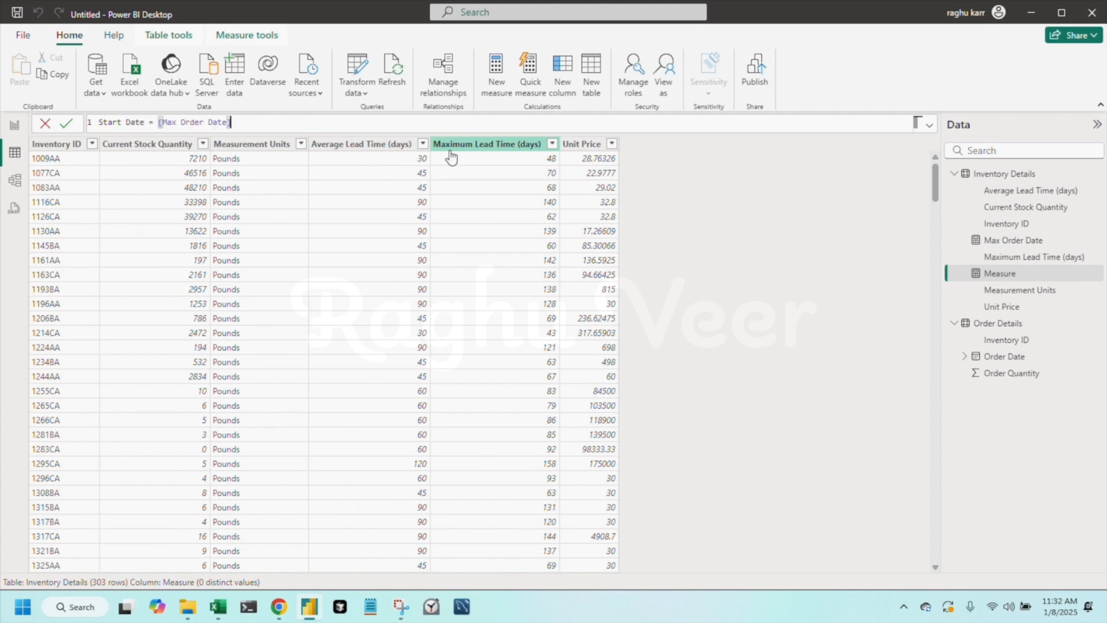
{"action": "type", "text": "-365"}
Add an Annual Order Quantity column to Inventory Details, summing Order Quantity per matching Inventory ID with Order Date from Start Date through Max Order Date
{"action": "left_click", "coordinate": [583, 144]}
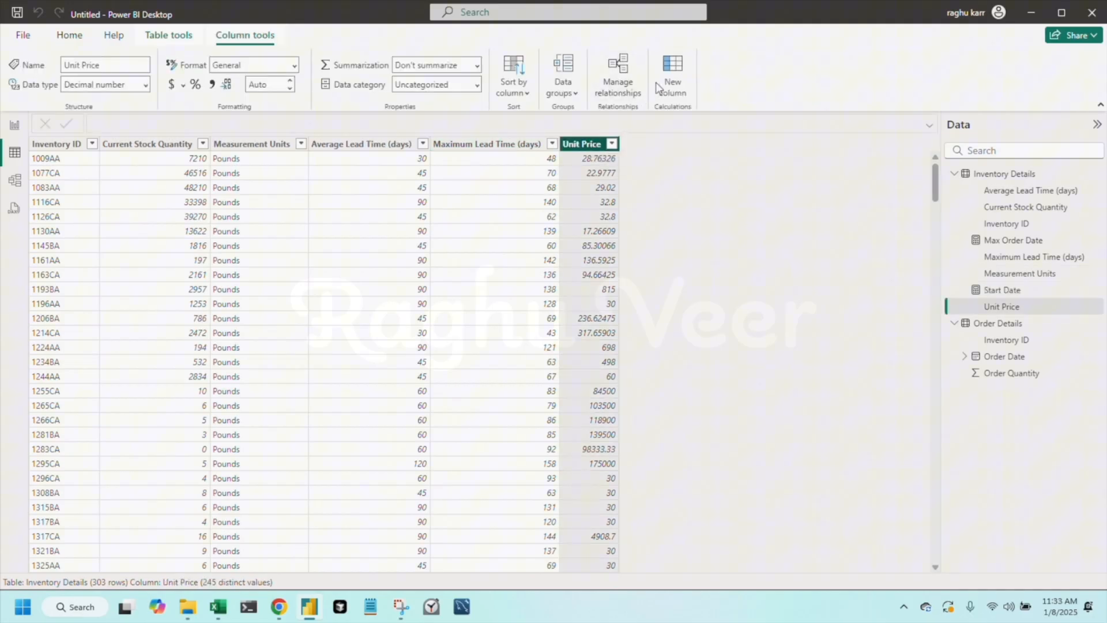
{"action": "left_click", "coordinate": [682, 71]}
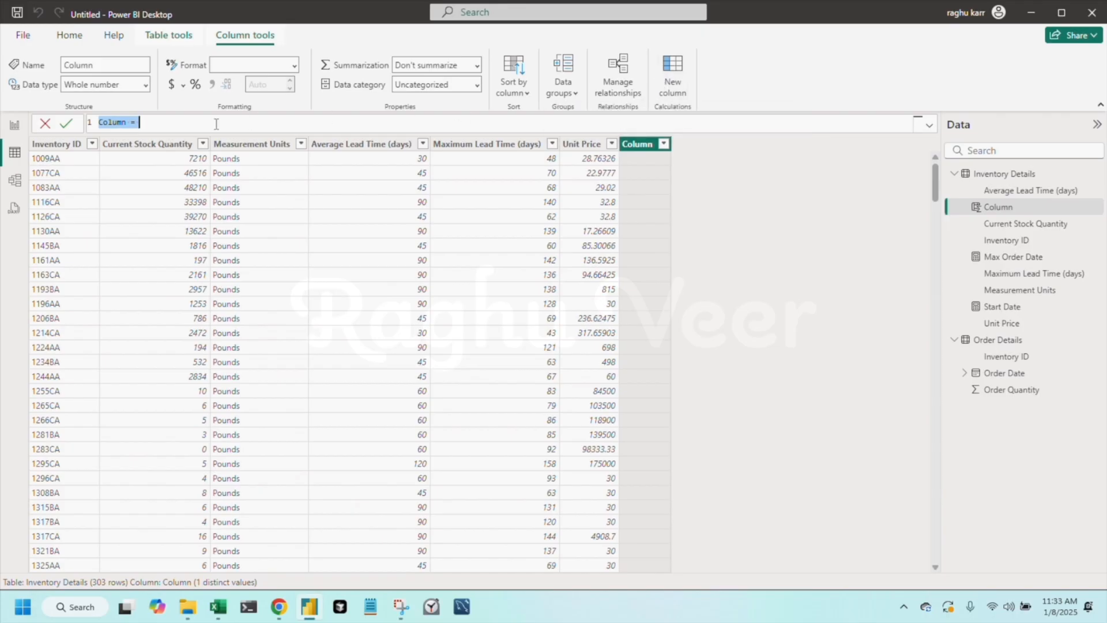
{"action": "type", "text": "Annual Order Quantity"}
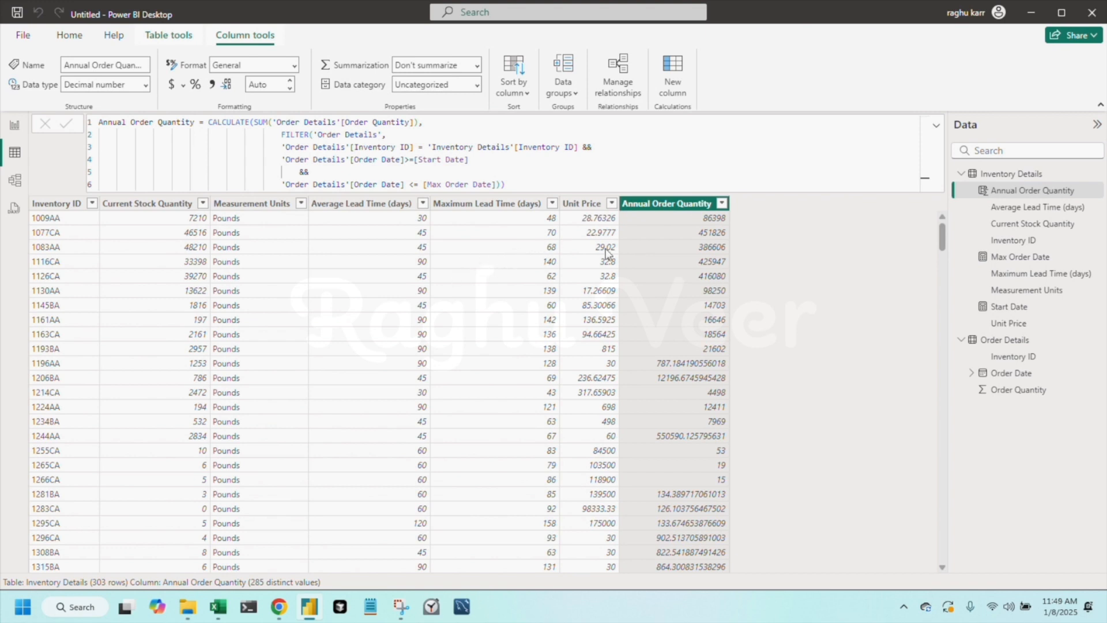
Add the calculated column Annual Sales = 'Inventory Details'[Annual Order Quantity] * 'Inventory Details'[Unit Price]
{"action": "left_click", "coordinate": [673, 71]}
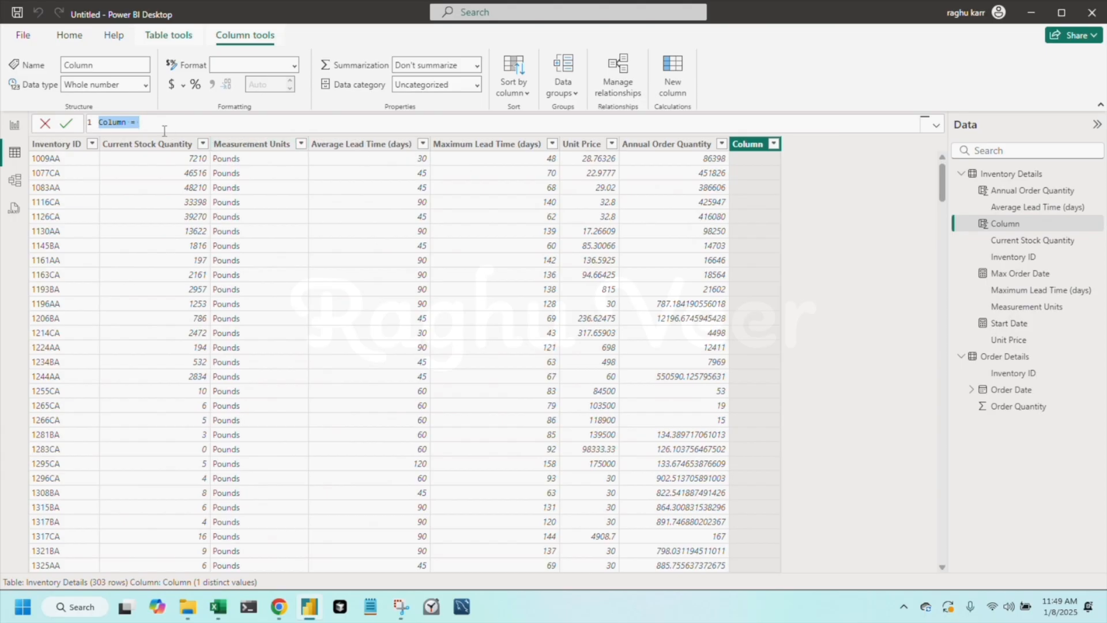
{"action": "type", "text": "Annual Sales ="}
{"action": "type", "text": " Annu"}
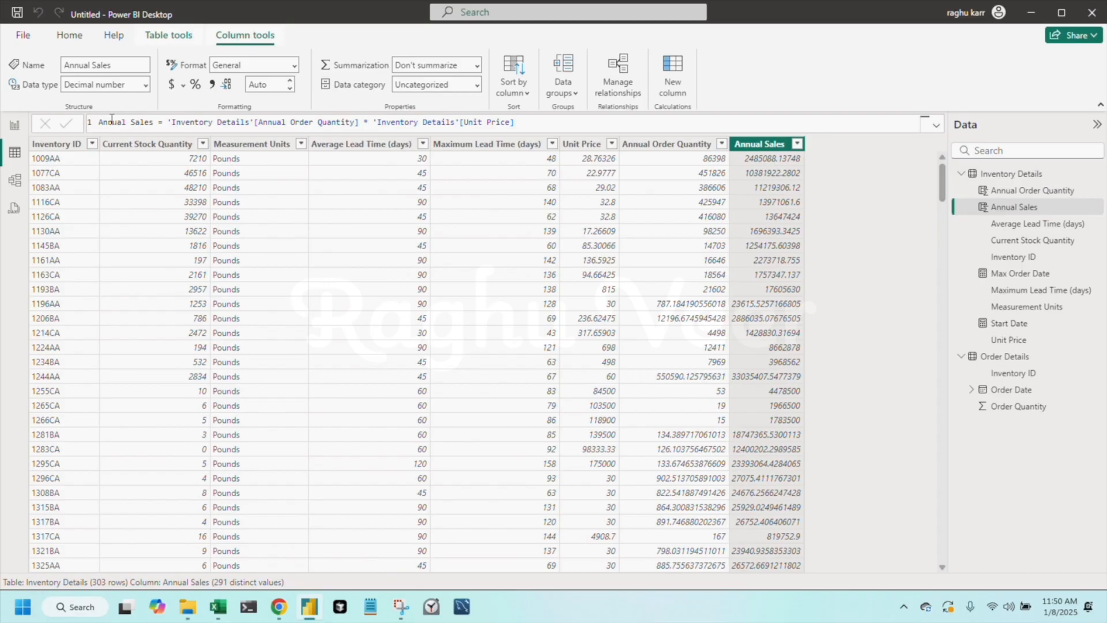
Add the calculated column Revenue Share % = 100 * 'Inventory Details'[Annual Sales]/sum('Inventory Details'[Annual Sales]) to Inventory Details
{"action": "right_click", "coordinate": [773, 143]}
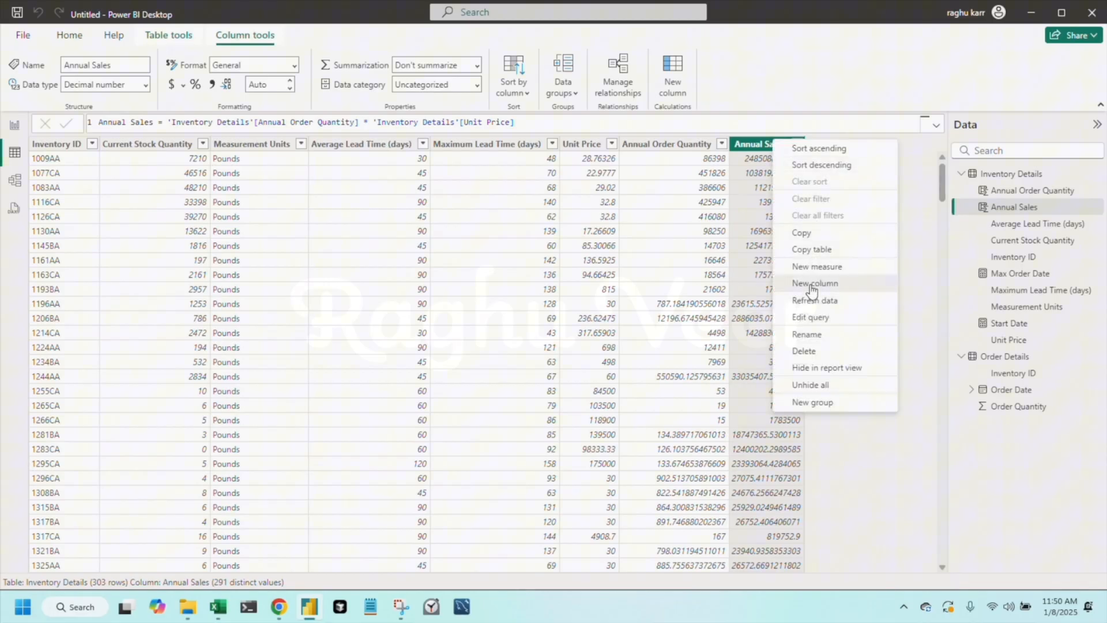
{"action": "left_click", "coordinate": [808, 285]}
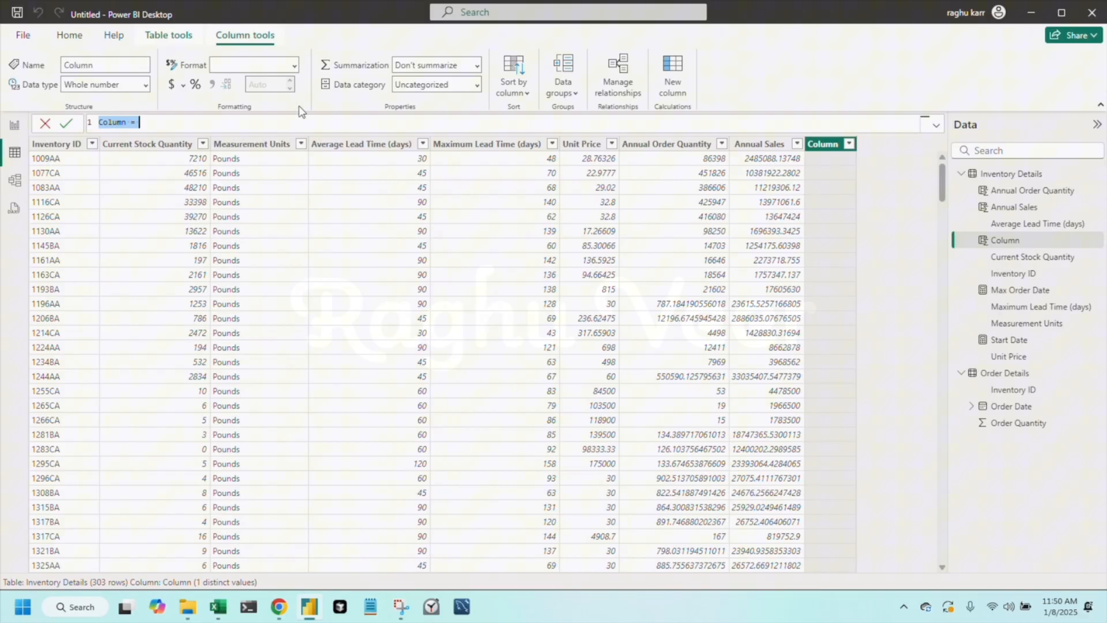
{"action": "type", "text": "Revenue Share"}
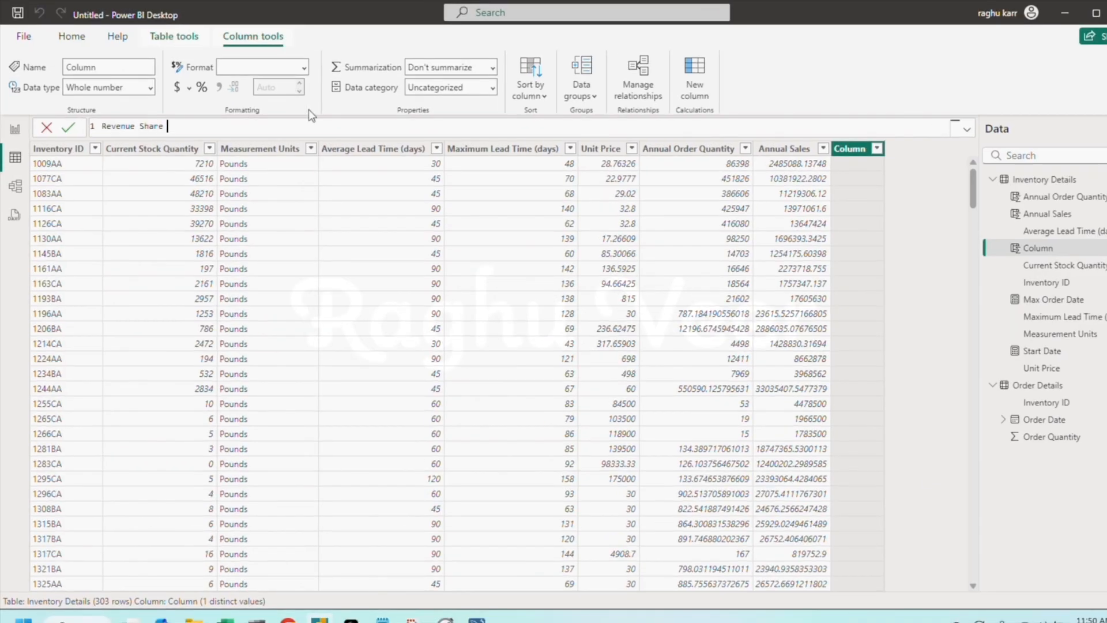
{"action": "type", "text": " % = 100 * annual"}
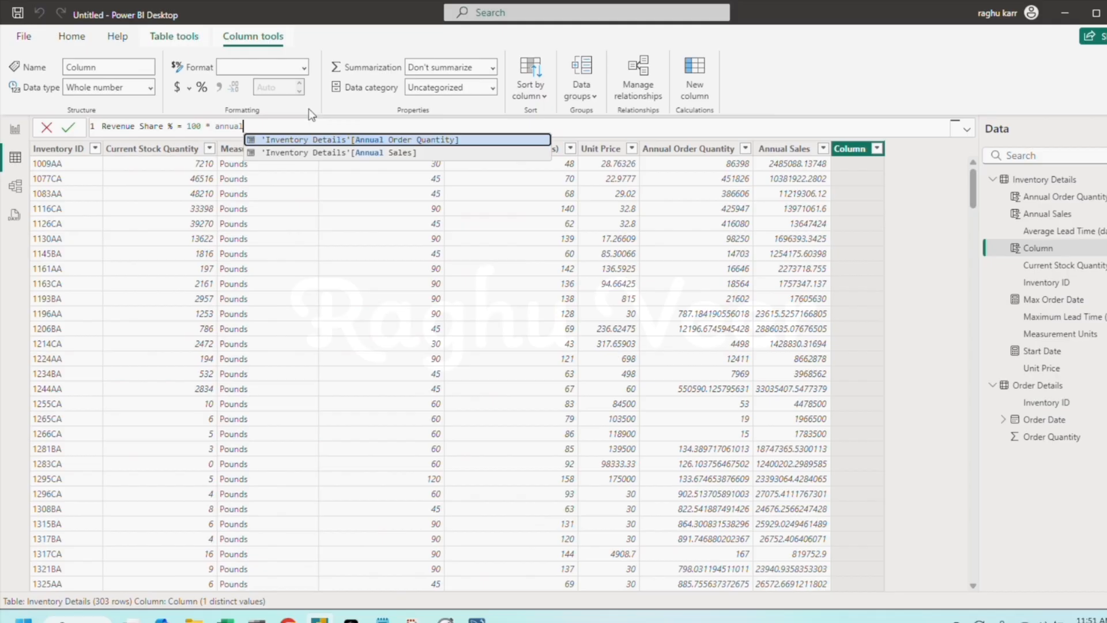
{"action": "key", "text": "Down"}
{"action": "key", "text": "Tab"}
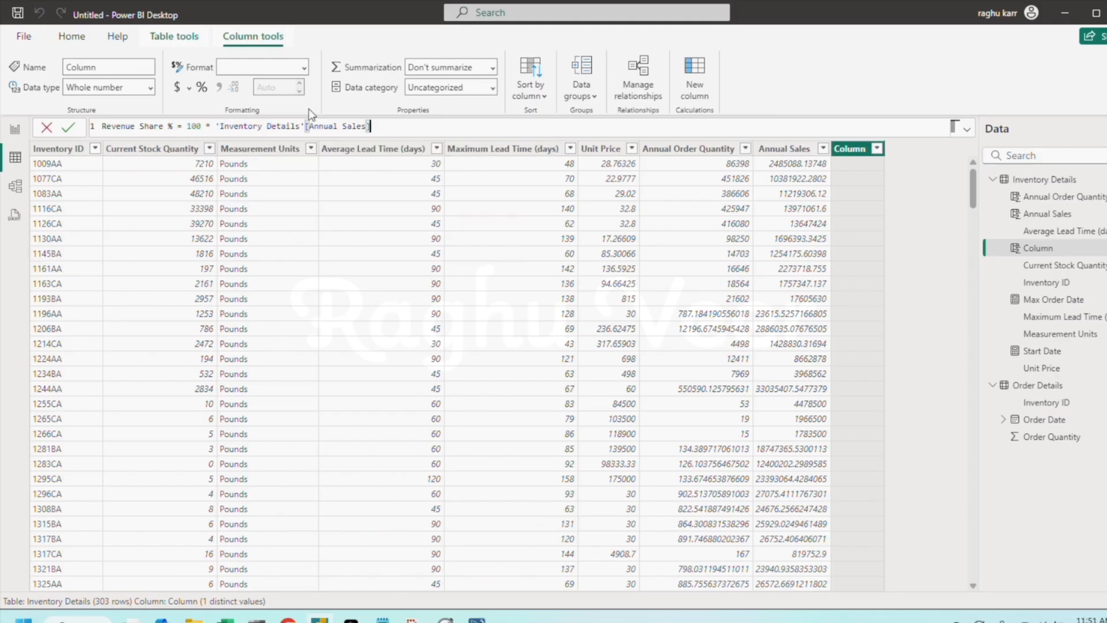
{"action": "type", "text": "/sum("}
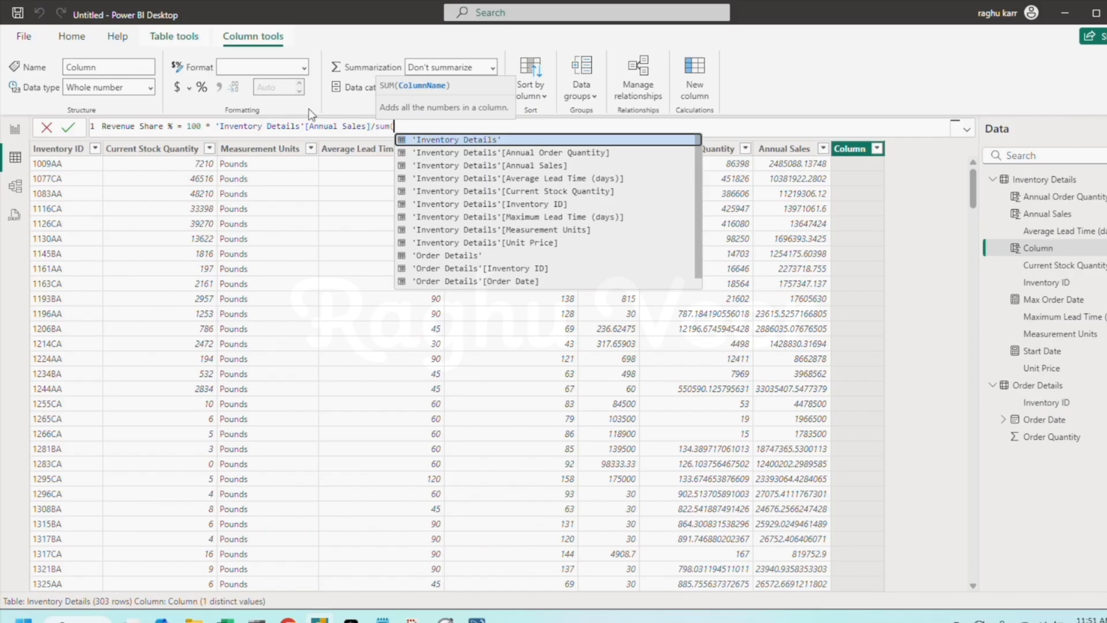
{"action": "key", "text": "Down"}
{"action": "key", "text": "Down"}
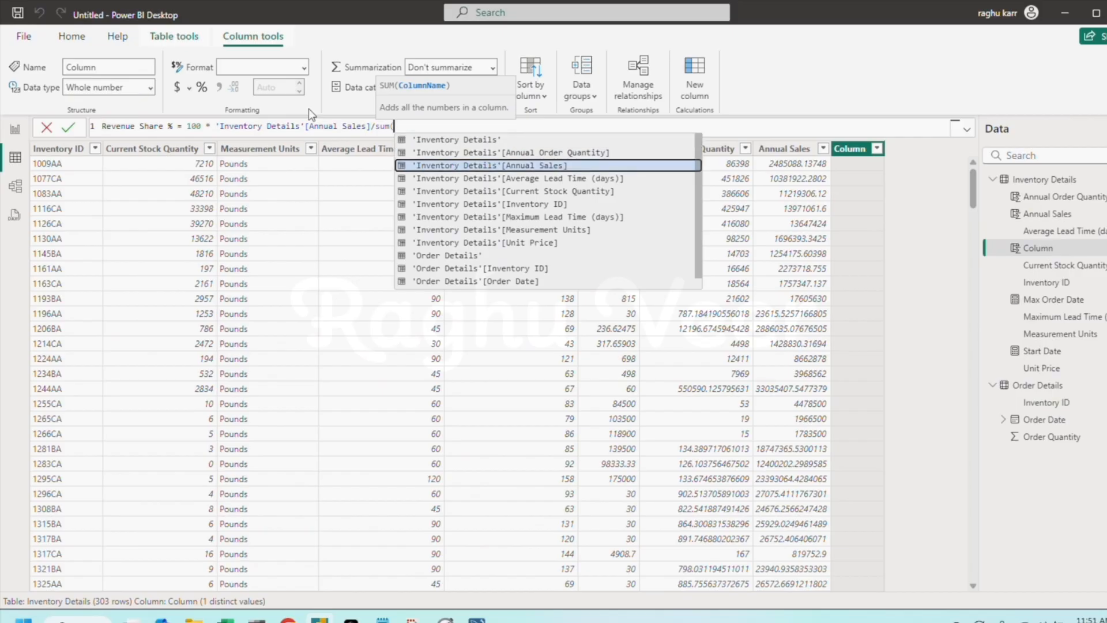
{"action": "key", "text": "Tab"}
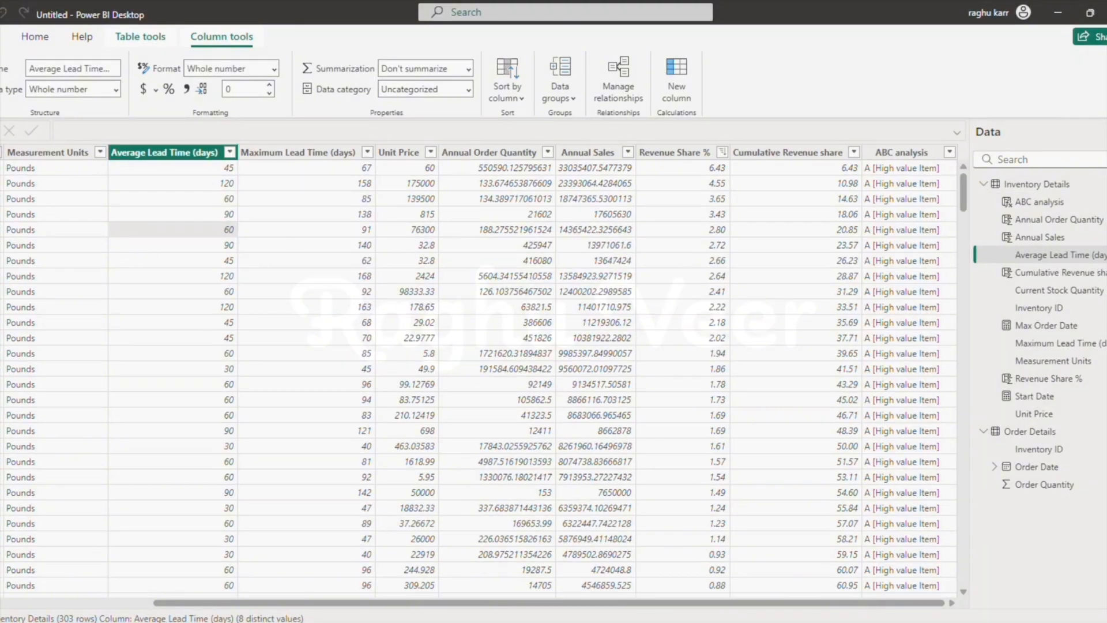
Insert a clustered column chart on report Page 1 and enlarge it to over half the canvas width
{"action": "left_click", "coordinate": [2, 133]}
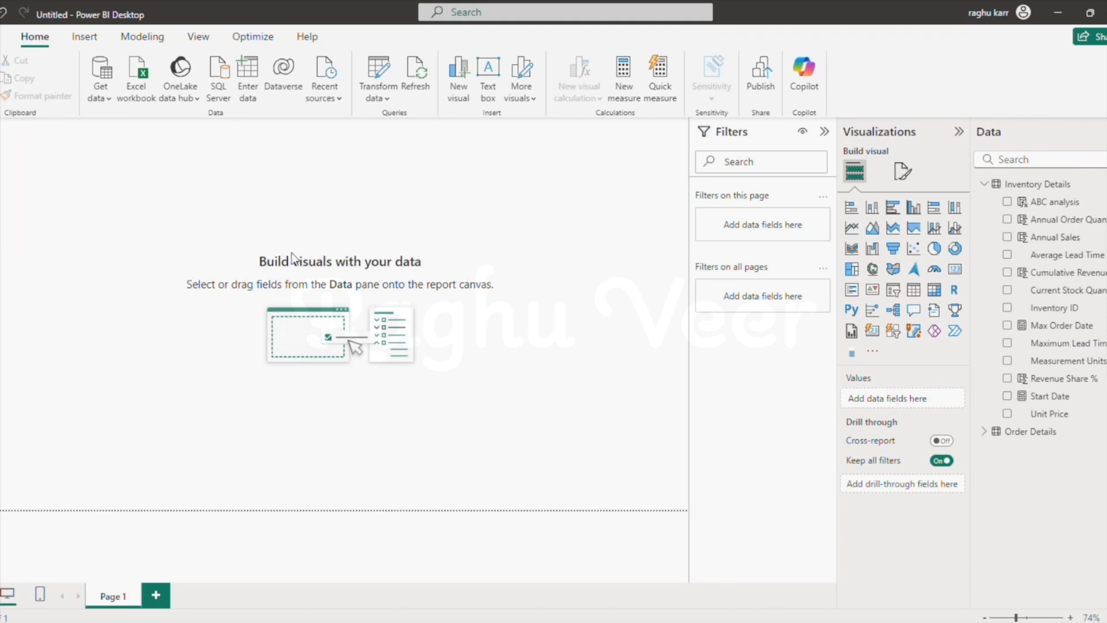
{"action": "left_click", "coordinate": [915, 208]}
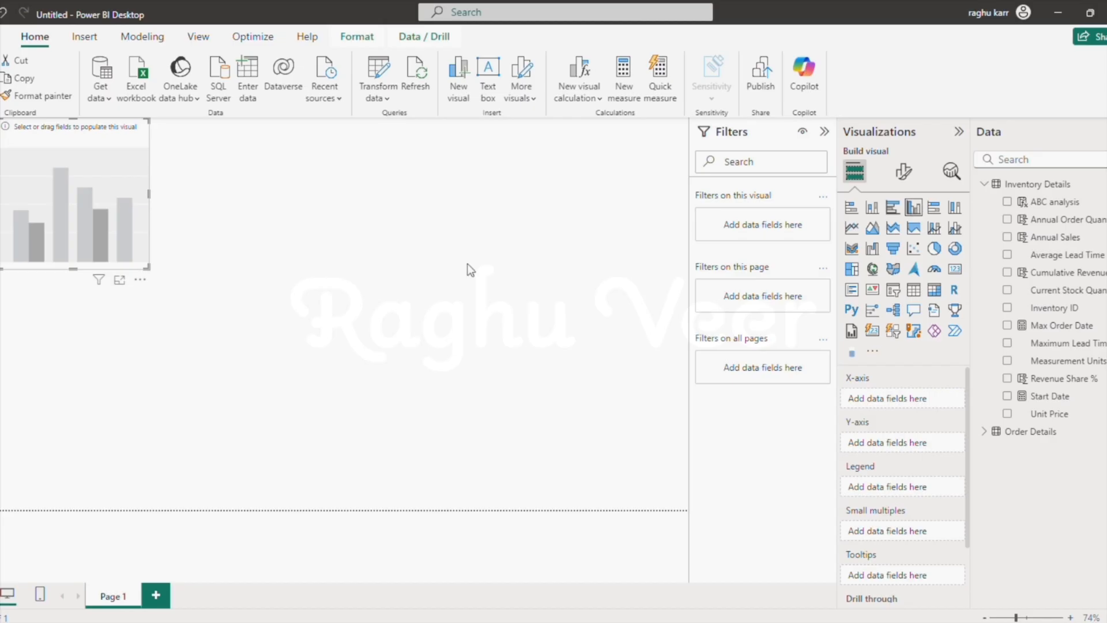
{"action": "left_click_drag", "start_coordinate": [147, 264], "coordinate": [391, 399]}
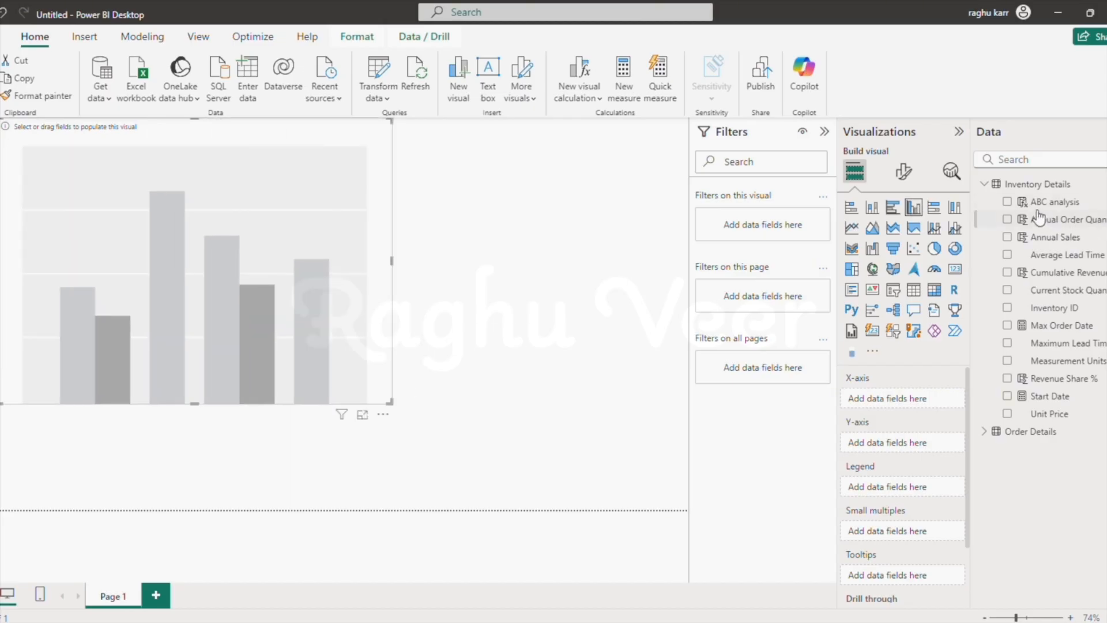
Assign ABC analysis to the chart's X-axis and Annual Sales to its Y-axis, aggregated as Sum
{"action": "left_click_drag", "start_coordinate": [1041, 203], "coordinate": [870, 406]}
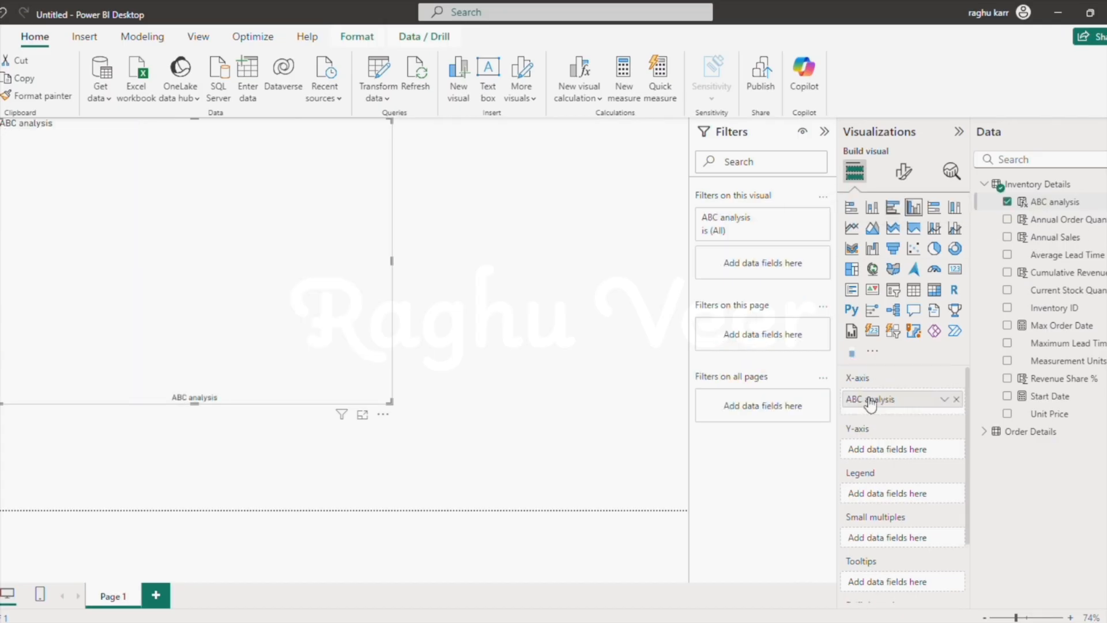
{"action": "left_click_drag", "start_coordinate": [1058, 239], "coordinate": [918, 455]}
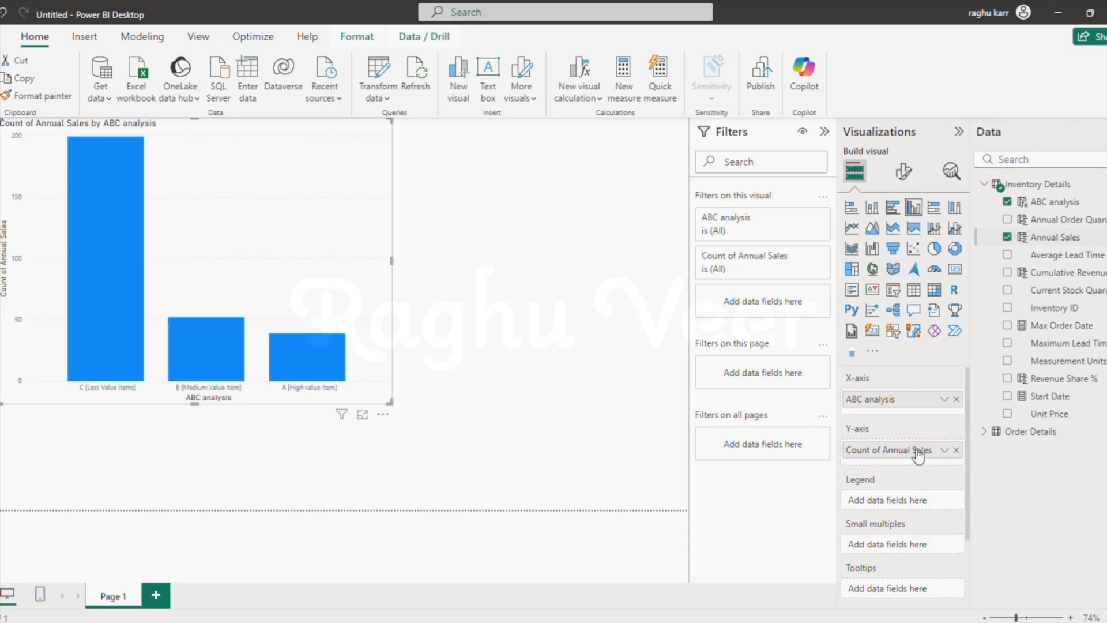
{"action": "left_click", "coordinate": [943, 450]}
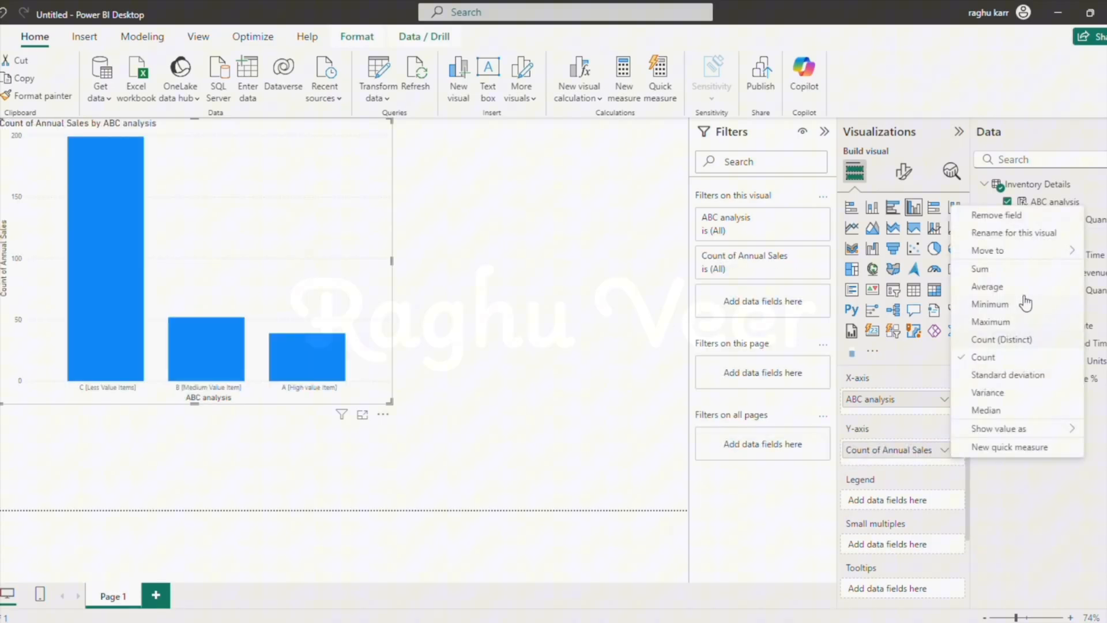
{"action": "left_click", "coordinate": [987, 268]}
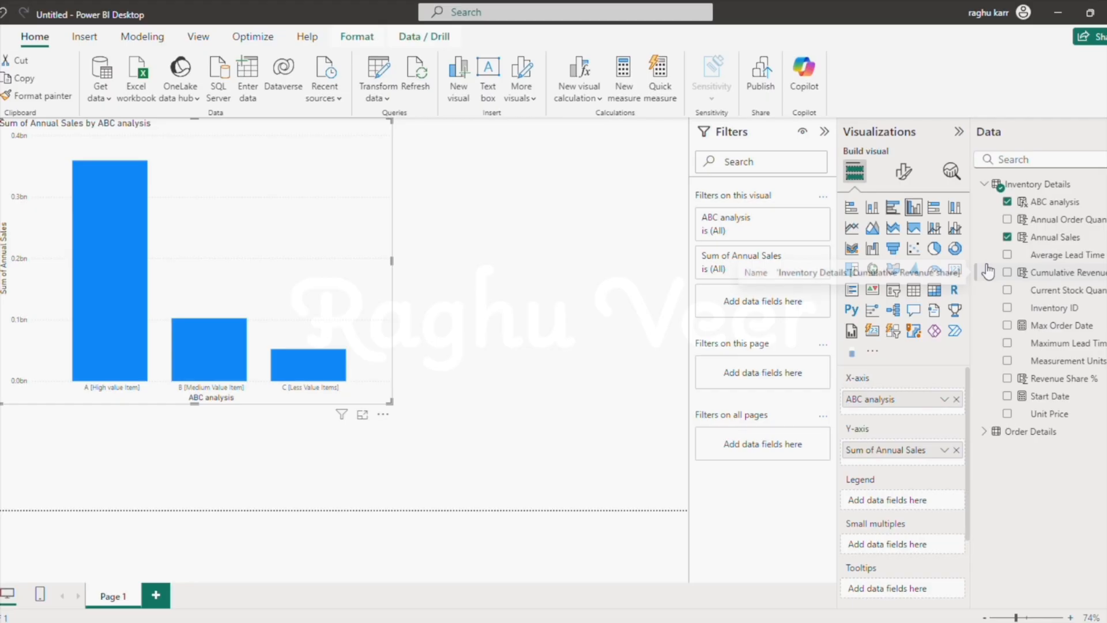
Turn on the column chart's data labels and set their position to Inside end
{"action": "left_click", "coordinate": [904, 171]}
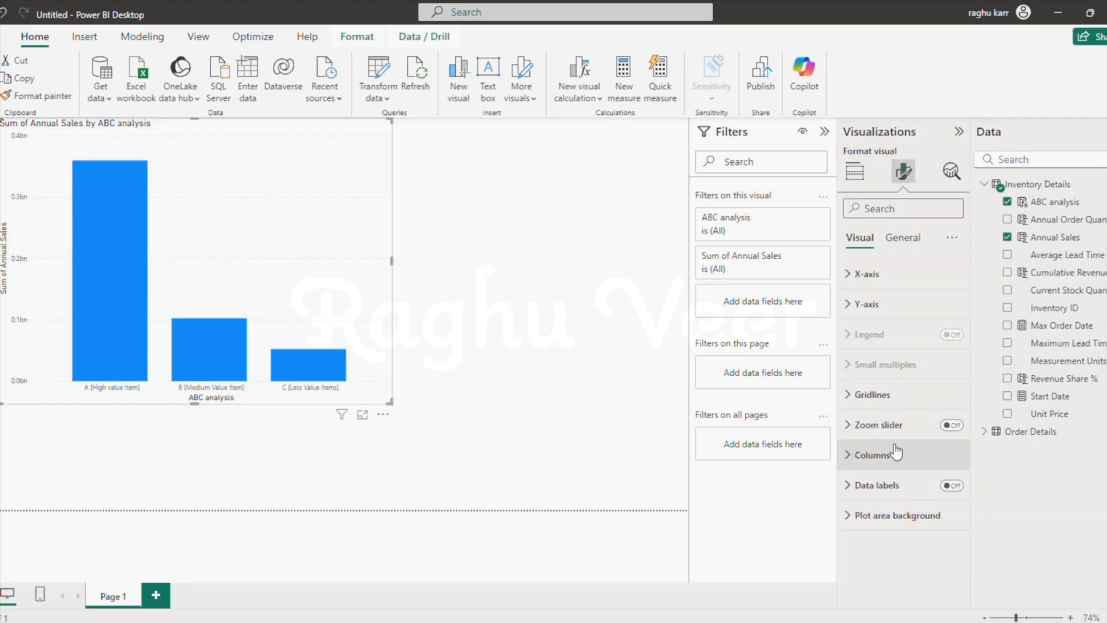
{"action": "left_click", "coordinate": [952, 486]}
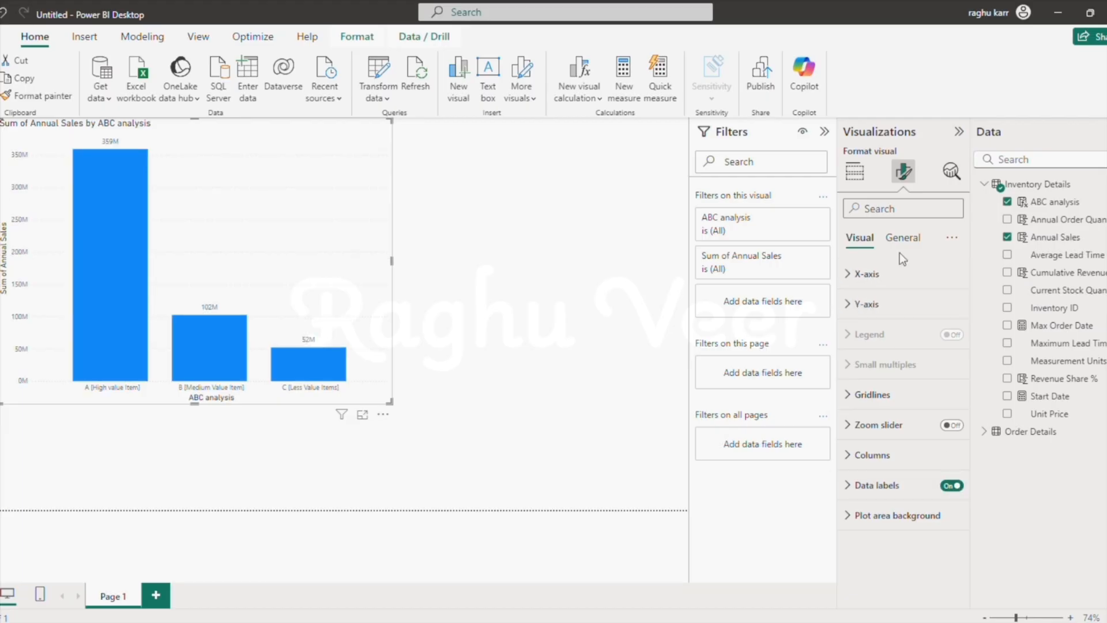
{"action": "left_click", "coordinate": [851, 487]}
{"action": "scroll", "coordinate": [864, 548], "scroll_direction": "down", "scroll_amount": 4}
{"action": "scroll", "coordinate": [869, 555], "scroll_direction": "down", "scroll_amount": 2}
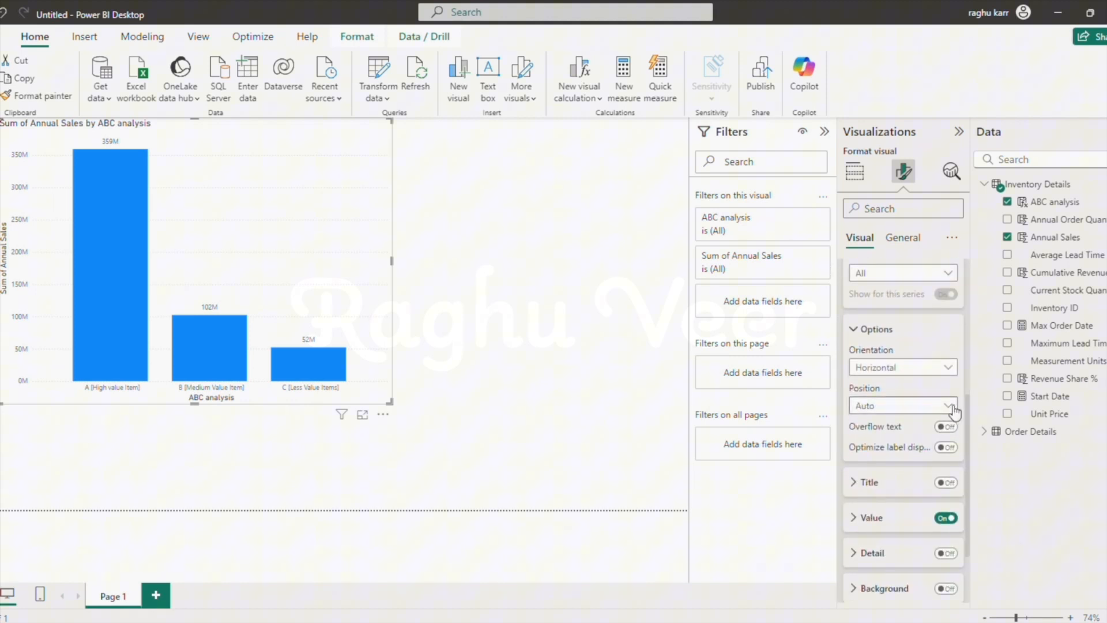
{"action": "left_click", "coordinate": [954, 412]}
{"action": "left_click", "coordinate": [895, 443]}
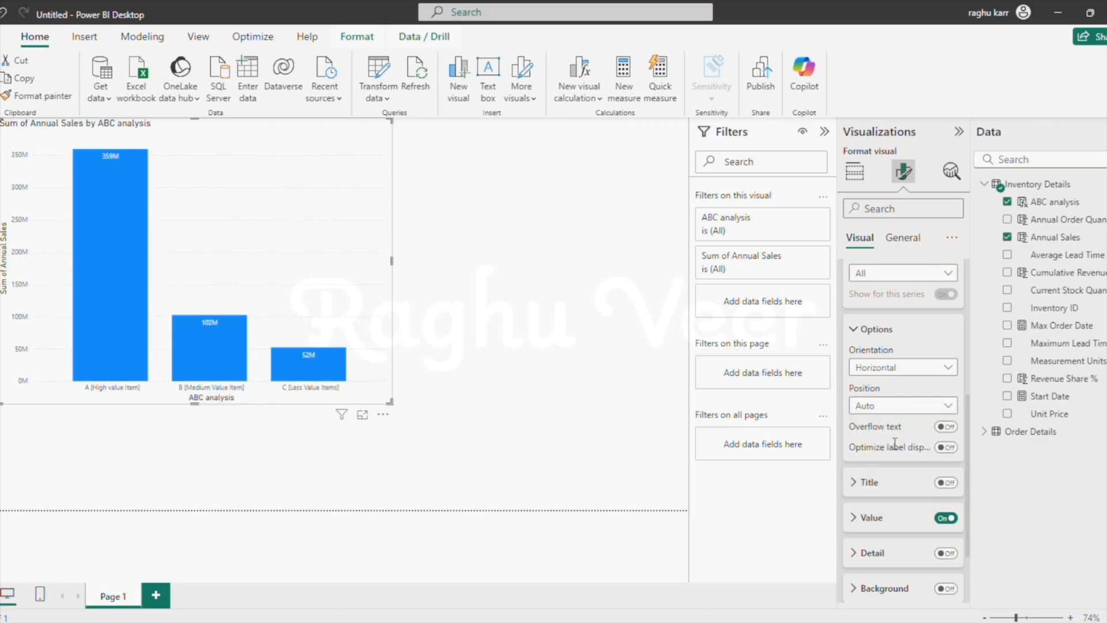
Turn on the data labels' background and set its color to white
{"action": "scroll", "coordinate": [887, 486], "scroll_direction": "down", "scroll_amount": 2}
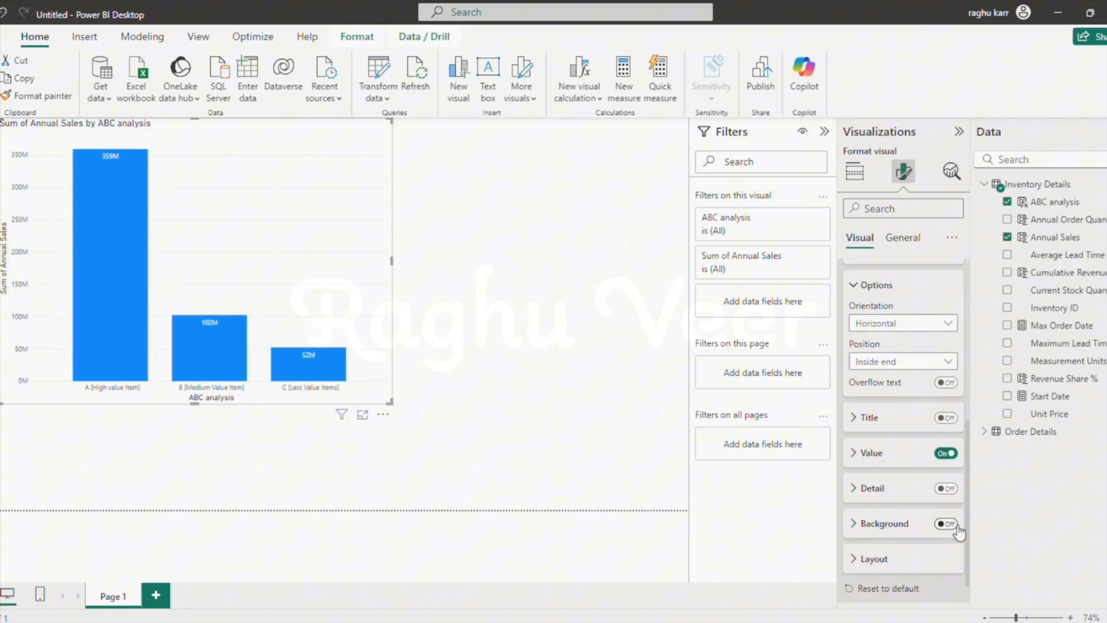
{"action": "left_click_drag", "start_coordinate": [947, 525], "coordinate": [856, 537]}
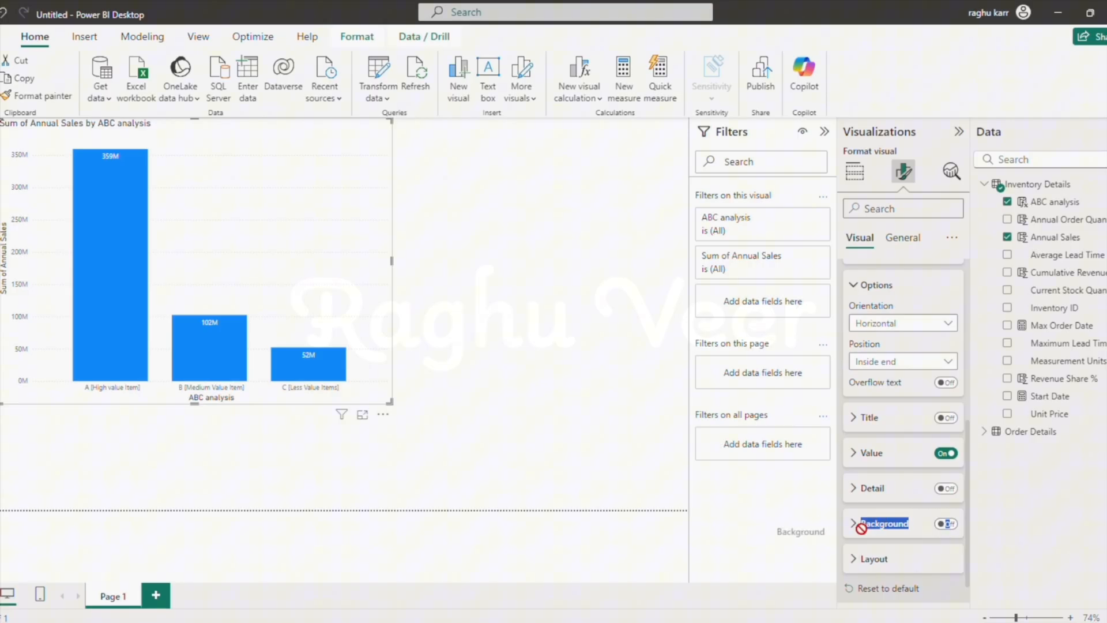
{"action": "left_click", "coordinate": [858, 526]}
{"action": "left_click", "coordinate": [946, 524]}
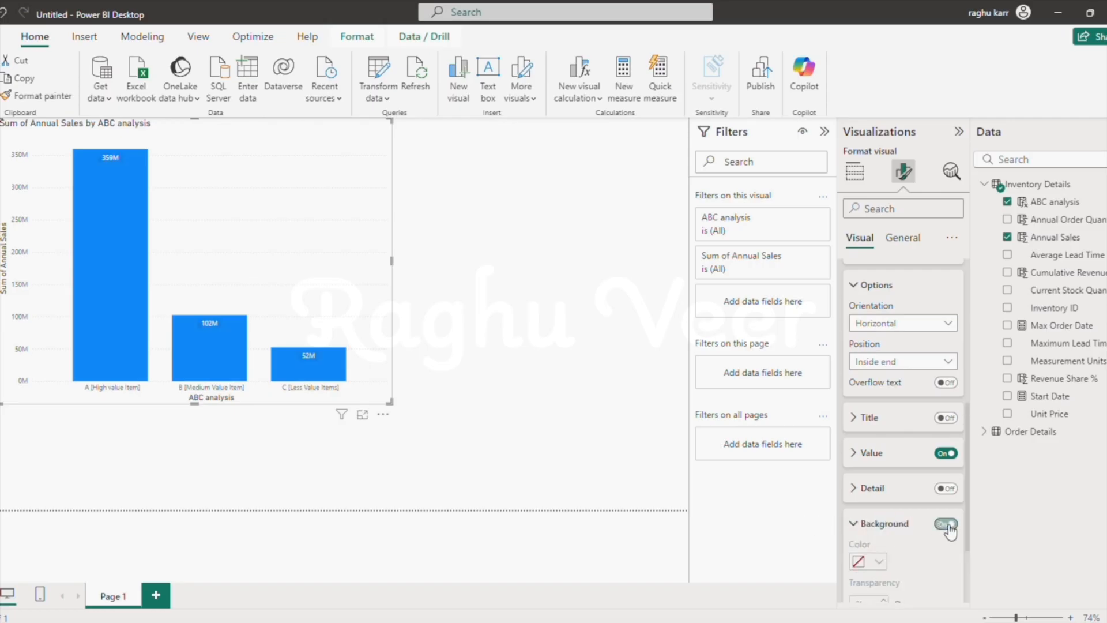
{"action": "left_click", "coordinate": [875, 563]}
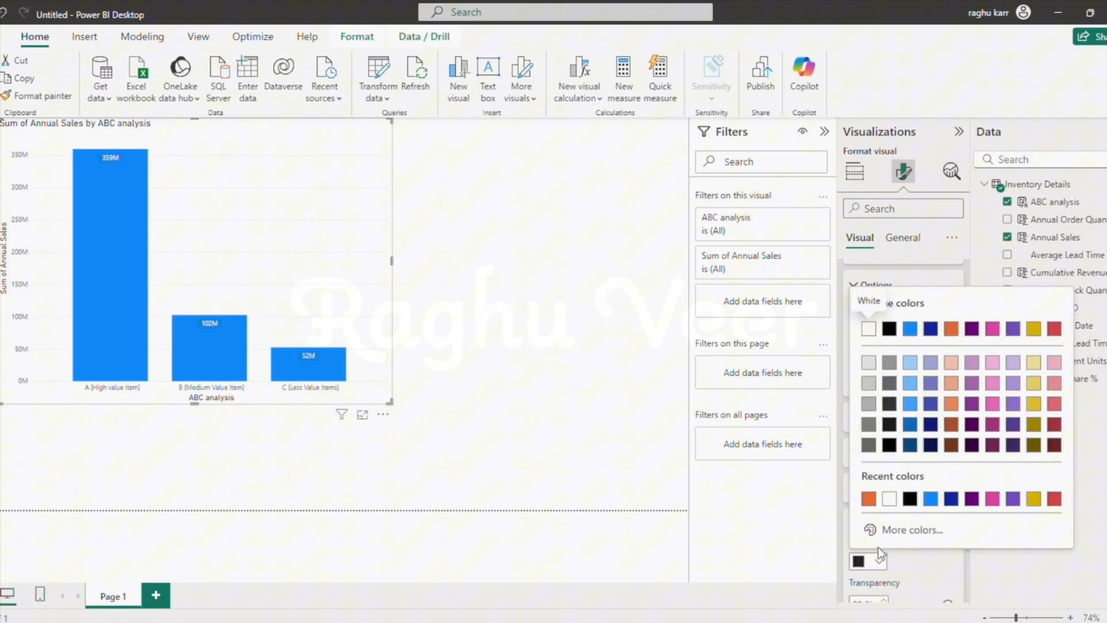
{"action": "left_click", "coordinate": [892, 503]}
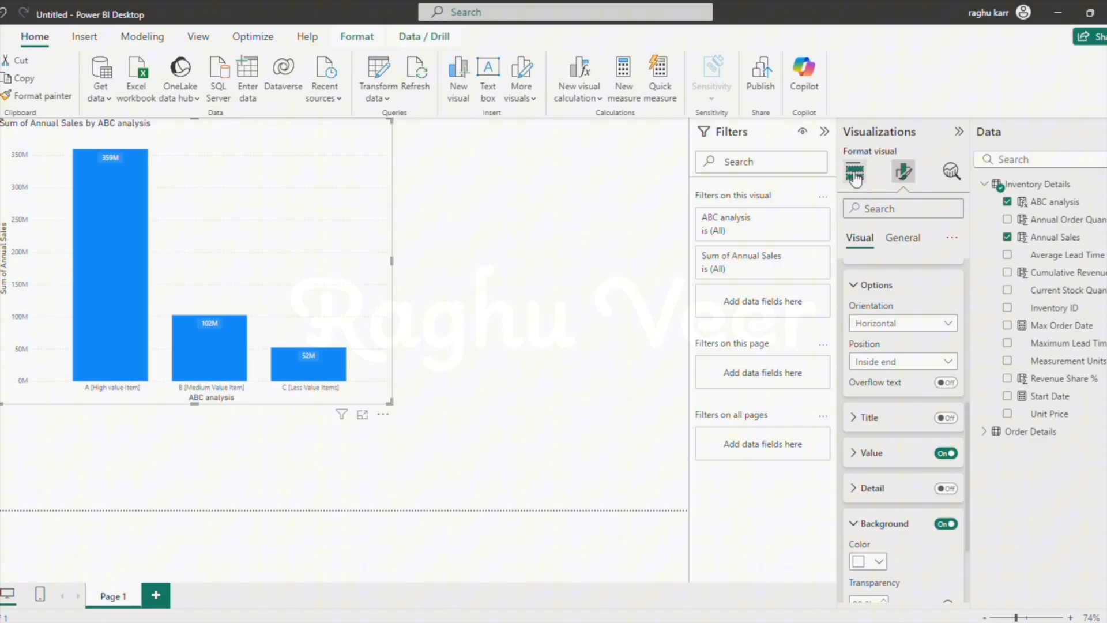
Set the font size of the data label values to 14
{"action": "scroll", "coordinate": [904, 396], "scroll_direction": "down", "scroll_amount": 2}
{"action": "scroll", "coordinate": [907, 398], "scroll_direction": "up", "scroll_amount": 2}
{"action": "left_click", "coordinate": [867, 453]}
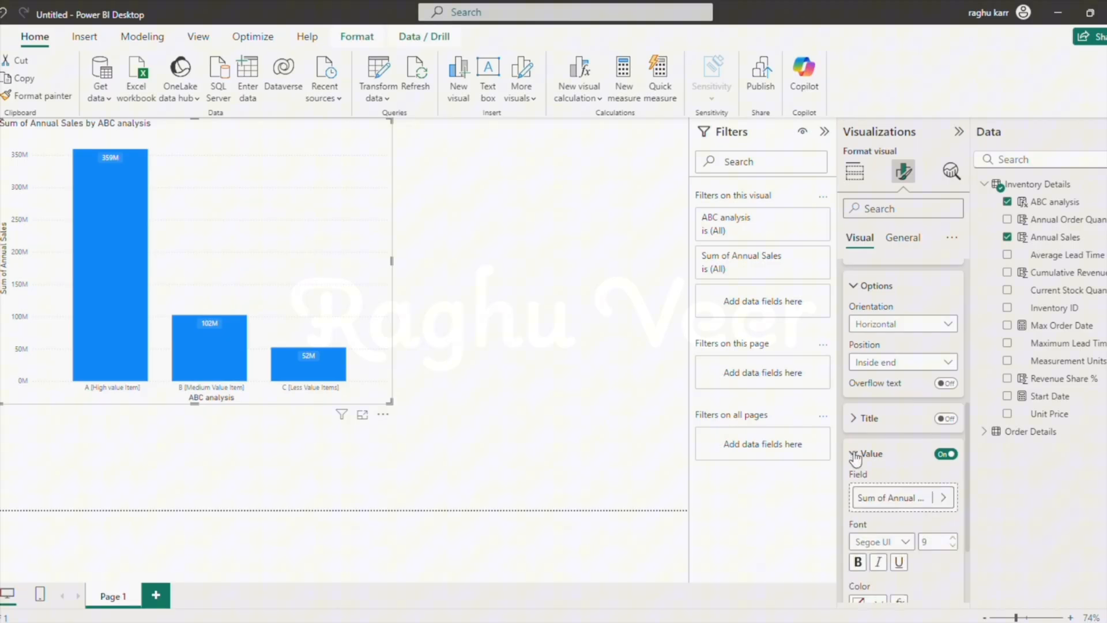
{"action": "scroll", "coordinate": [936, 516], "scroll_direction": "down", "scroll_amount": 1}
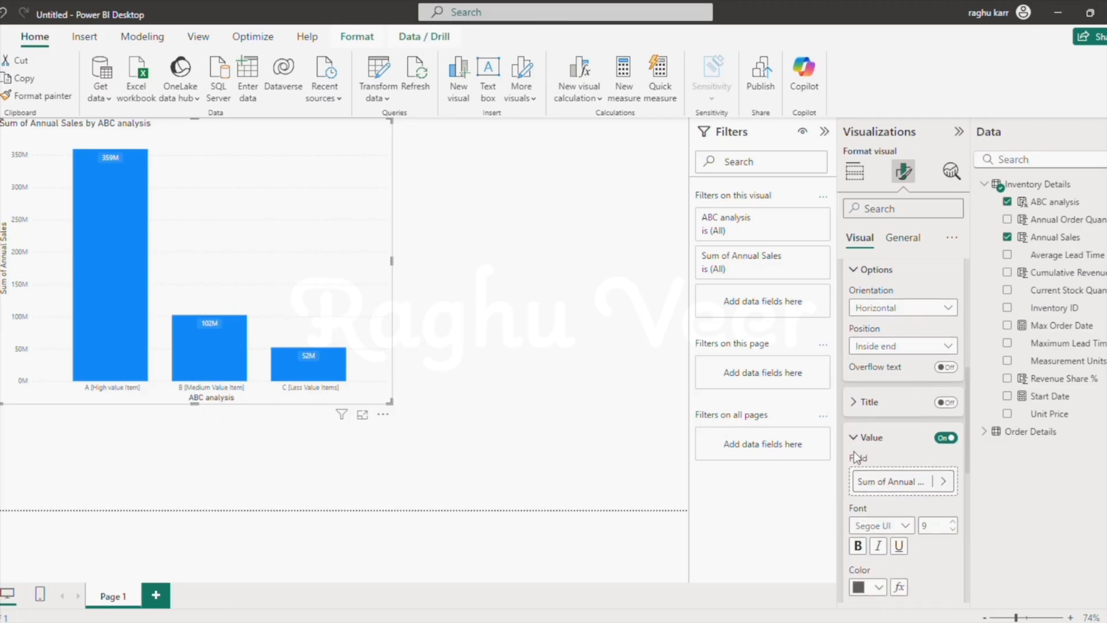
{"action": "left_click", "coordinate": [953, 514]}
{"action": "left_click", "coordinate": [953, 514]}
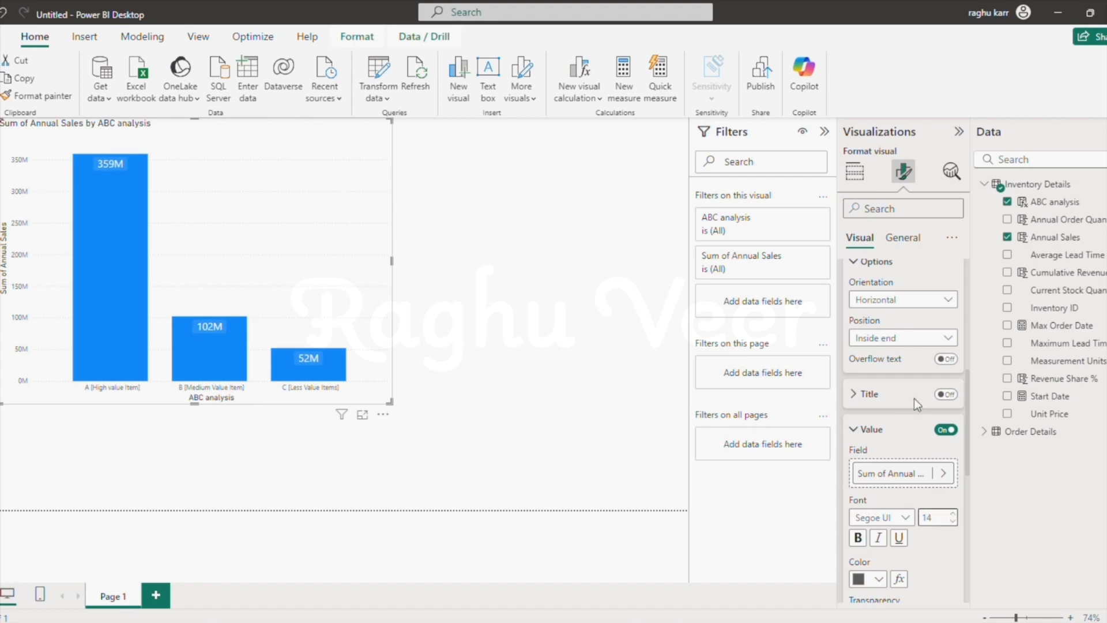
Convert the chart to a line and stacked column chart and plot the count of Inventory ID on the line y-axis
{"action": "scroll", "coordinate": [894, 392], "scroll_direction": "up", "scroll_amount": 2}
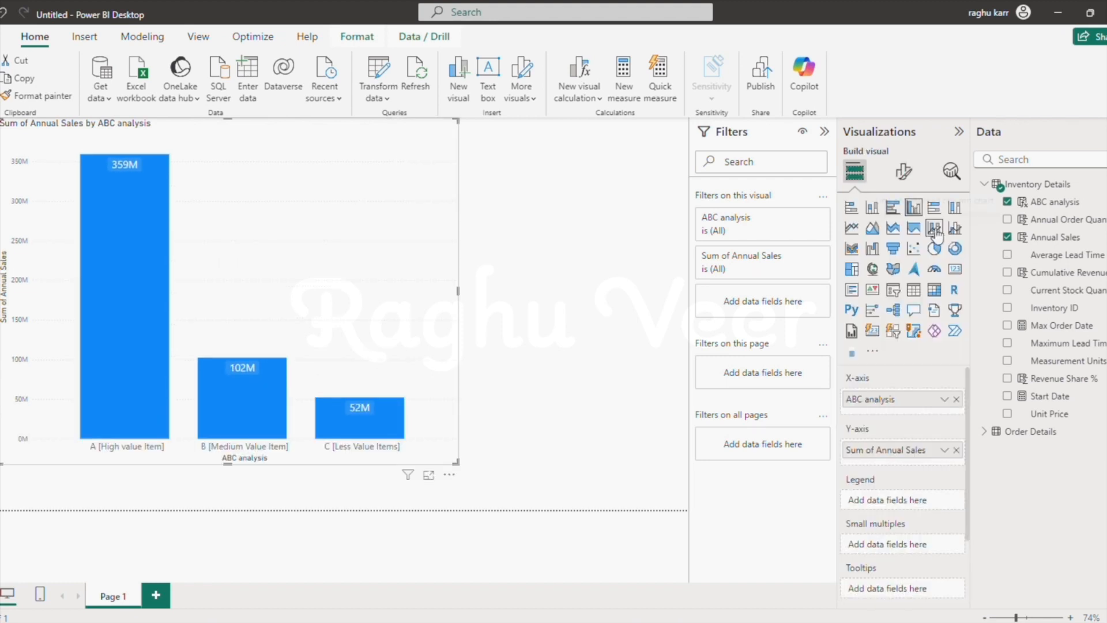
{"action": "left_click", "coordinate": [935, 229]}
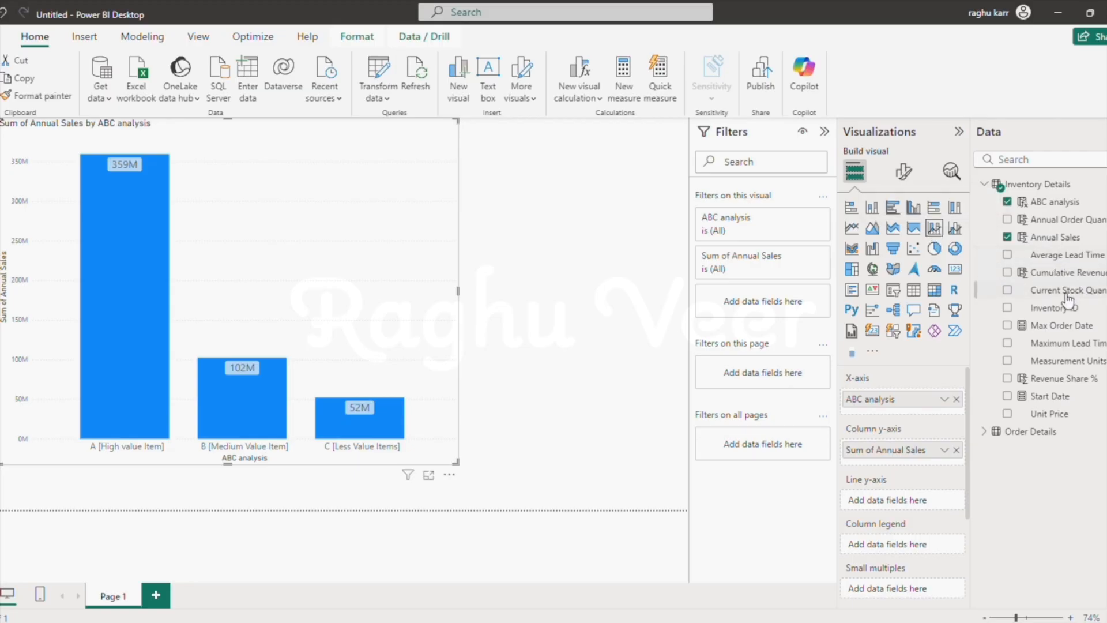
{"action": "left_click_drag", "start_coordinate": [1060, 313], "coordinate": [898, 508]}
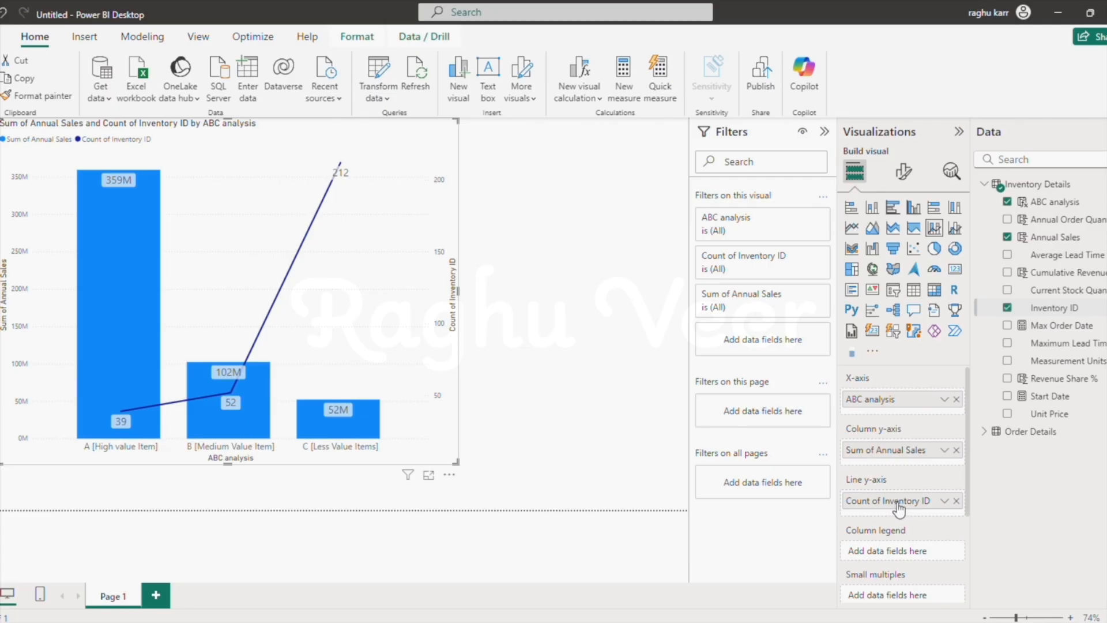